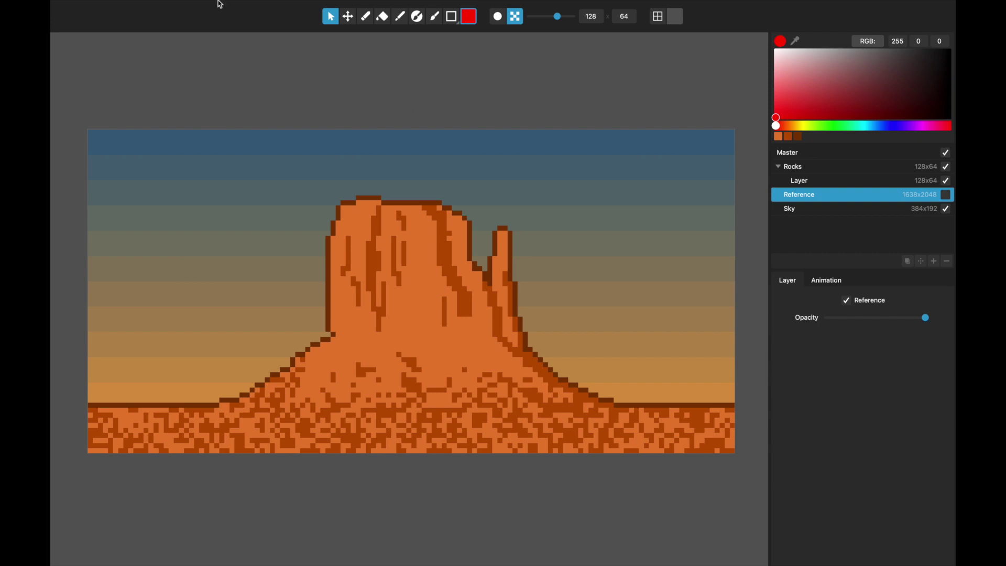
Open About Pixelmash to show the 2020.0.0 NC version and copyright.
click(100, 6)
click(383, 216)
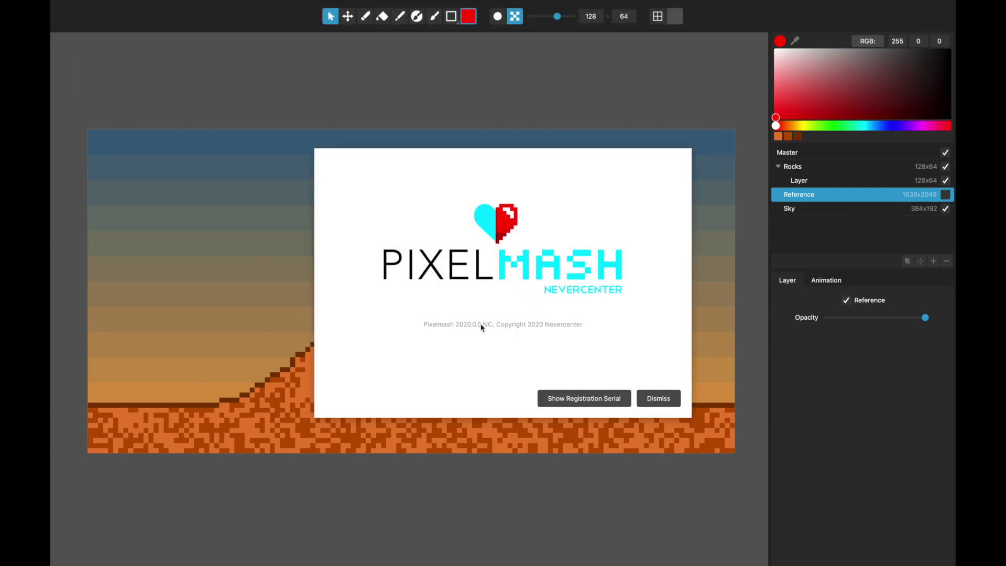
Close the about window and make the Reference photo layer visible.
click(656, 400)
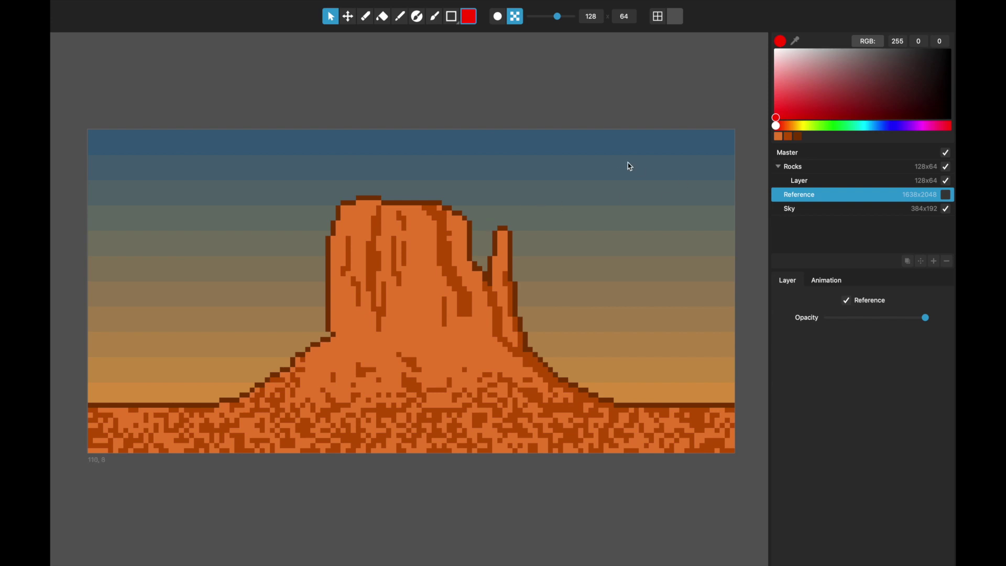
click(946, 195)
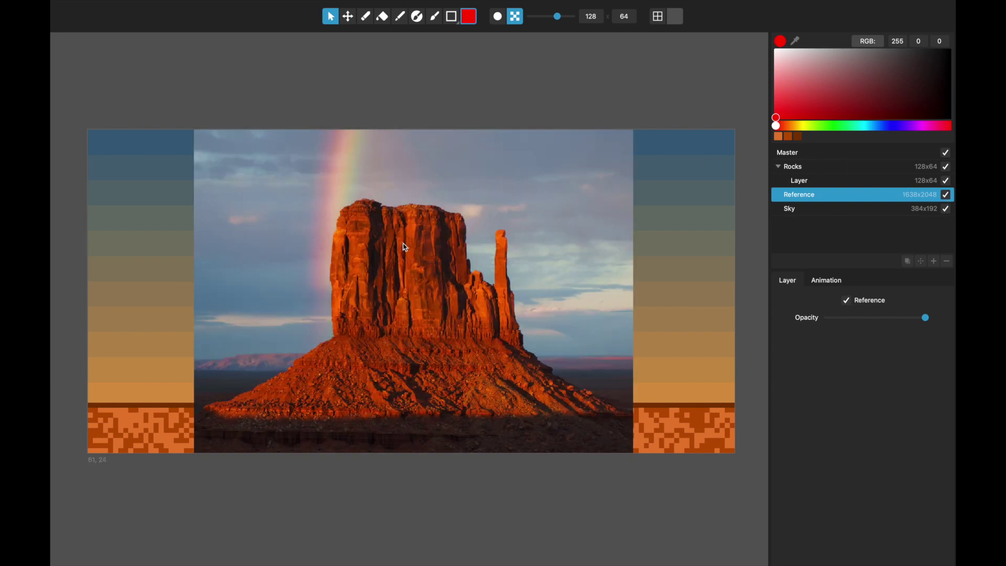
click(947, 195)
click(947, 195)
Keep the photo set as a reference image and lower the Reference layer's opacity.
click(847, 303)
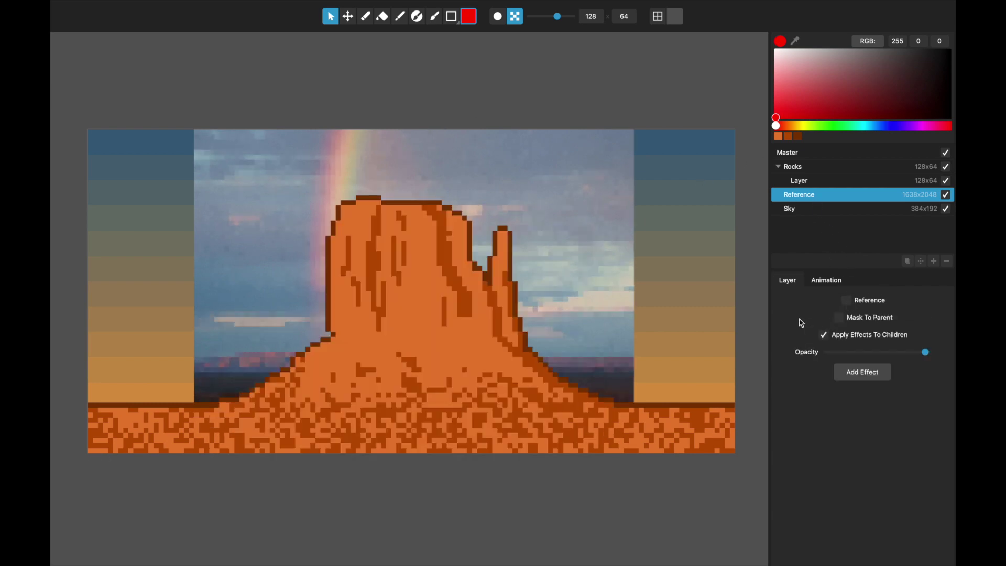
click(818, 169)
click(815, 194)
click(822, 169)
click(819, 195)
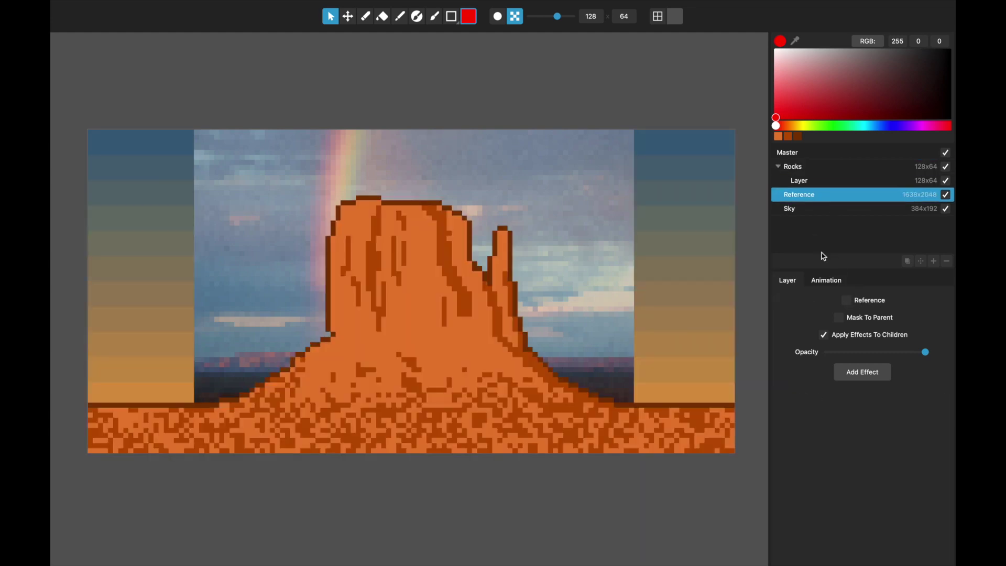
click(847, 301)
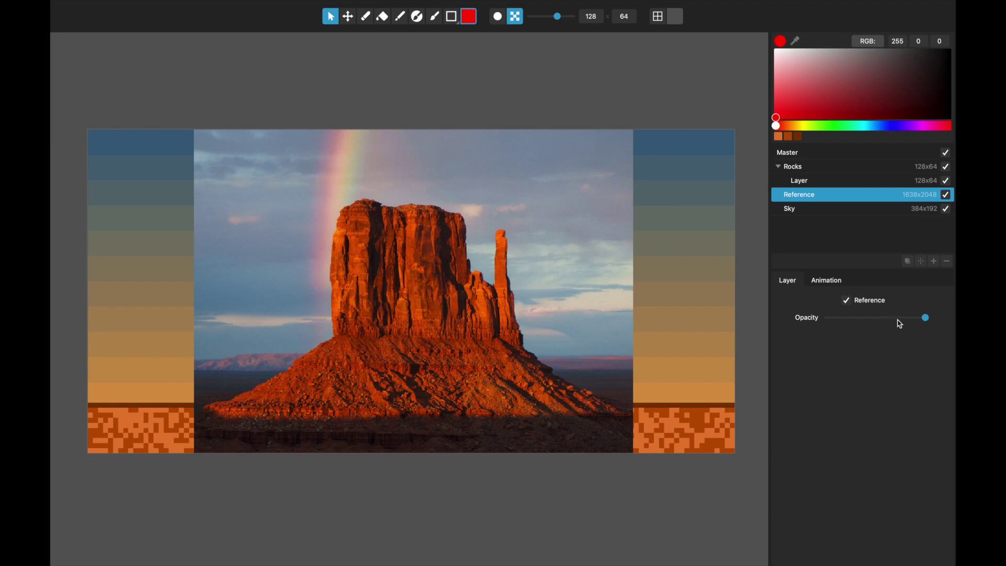
drag(899, 321, 868, 332)
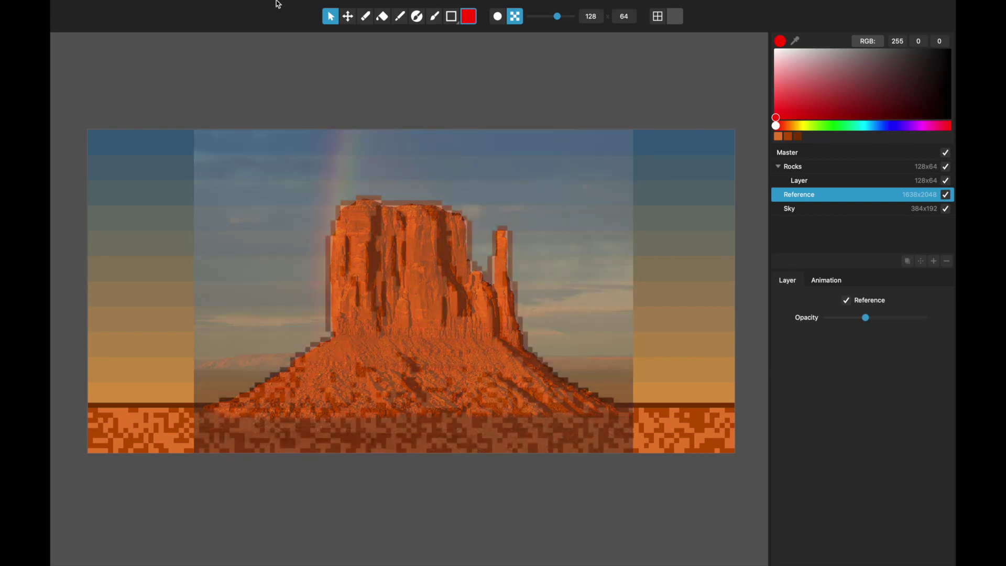
Draw reference images below the art, hide the Sky layer, and adjust Reference opacity.
mouse_move(278, 4)
click(212, 5)
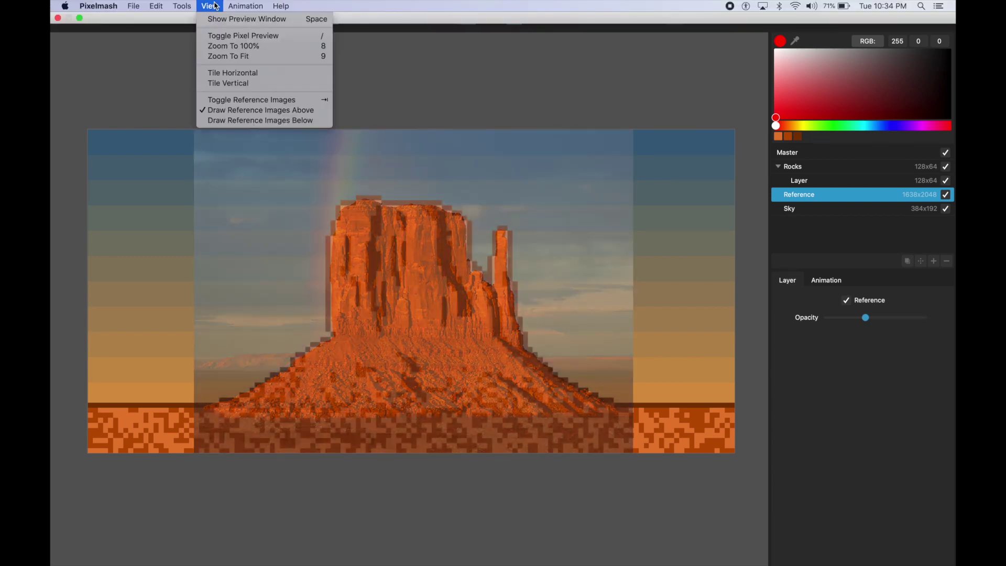
click(234, 121)
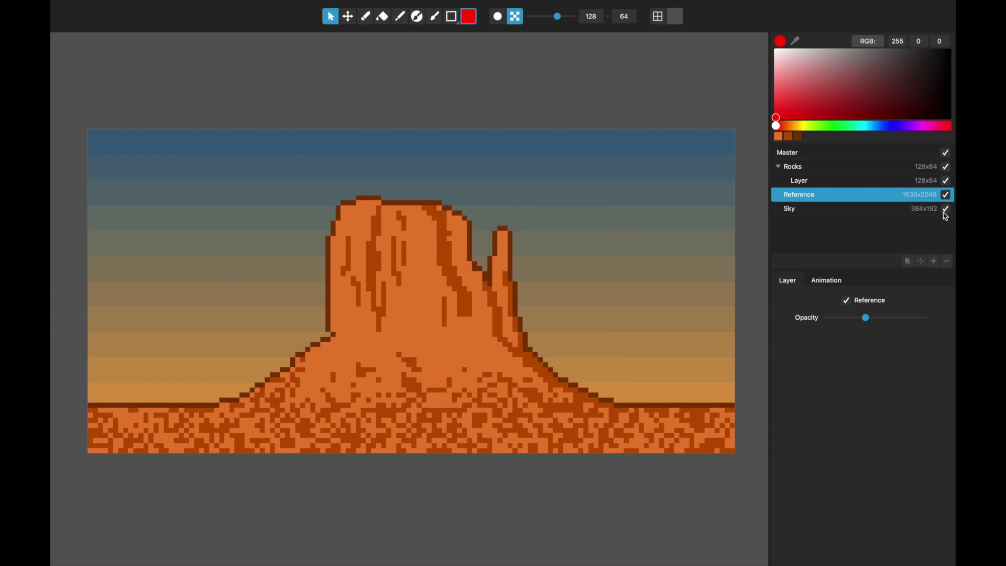
click(947, 210)
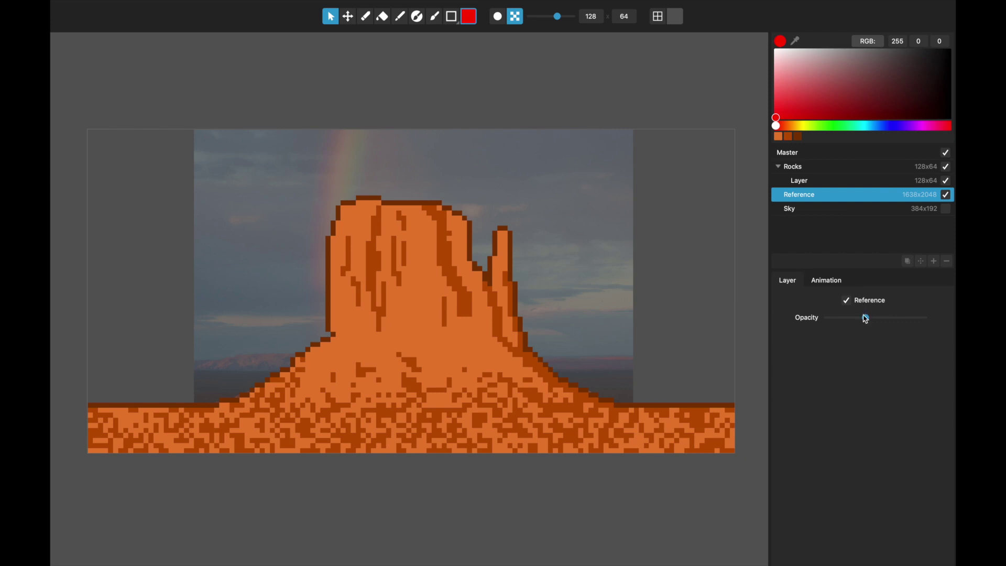
mouse_move(866, 318)
mouse_down()
mouse_move(921, 326)
mouse_move(879, 329)
mouse_up()
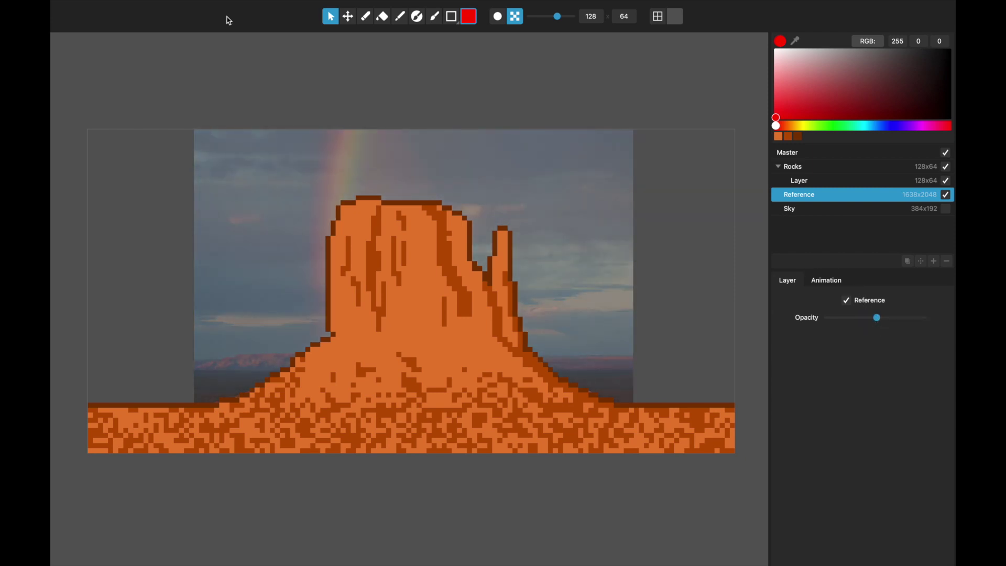
Draw reference images above the art and fade the photo almost out.
click(209, 5)
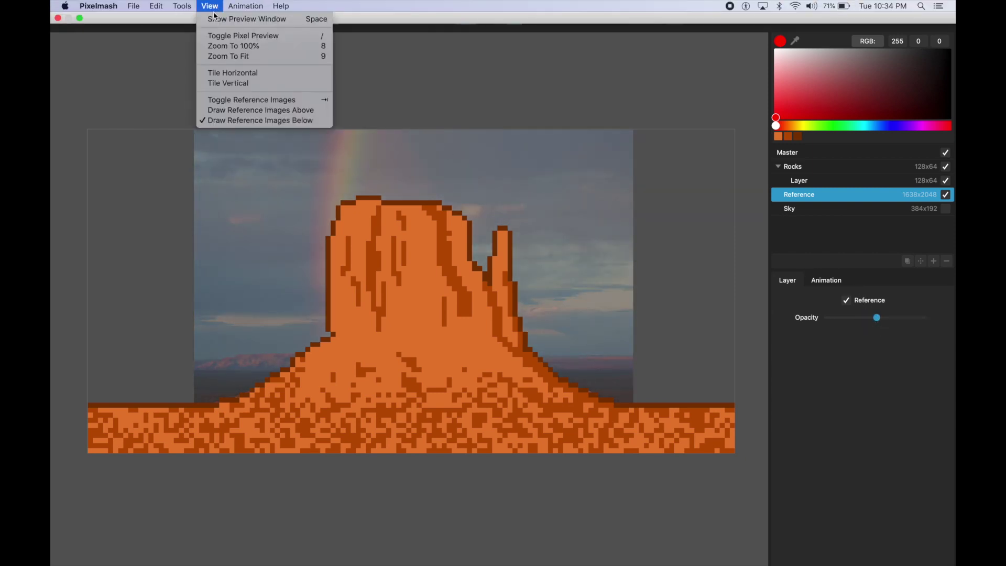
click(231, 111)
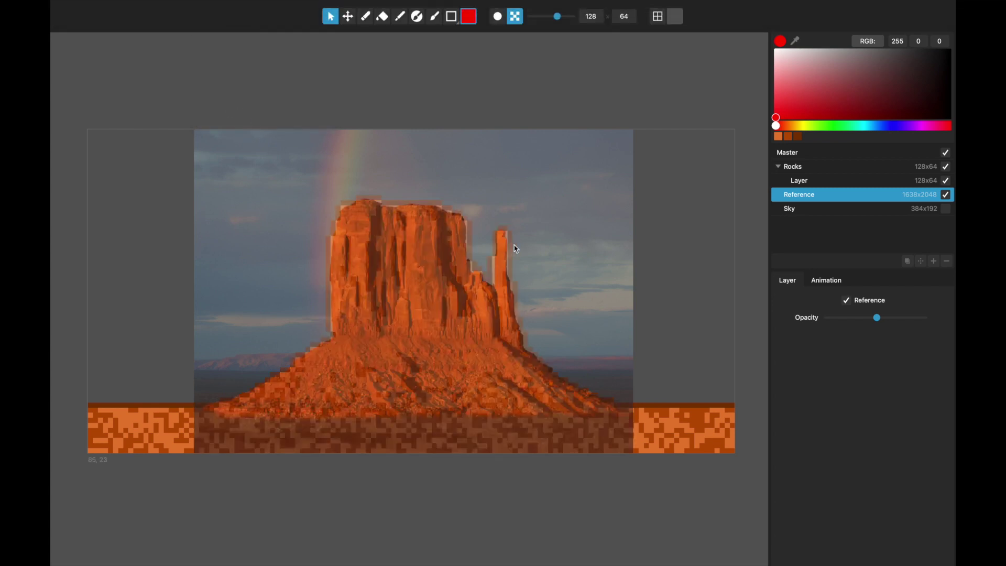
drag(875, 319, 844, 319)
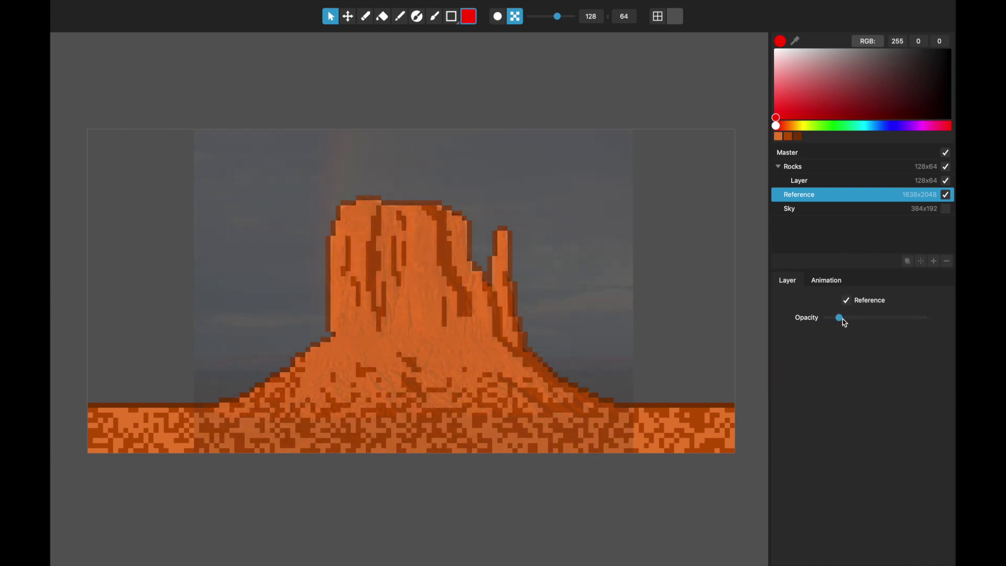
click(822, 168)
click(819, 181)
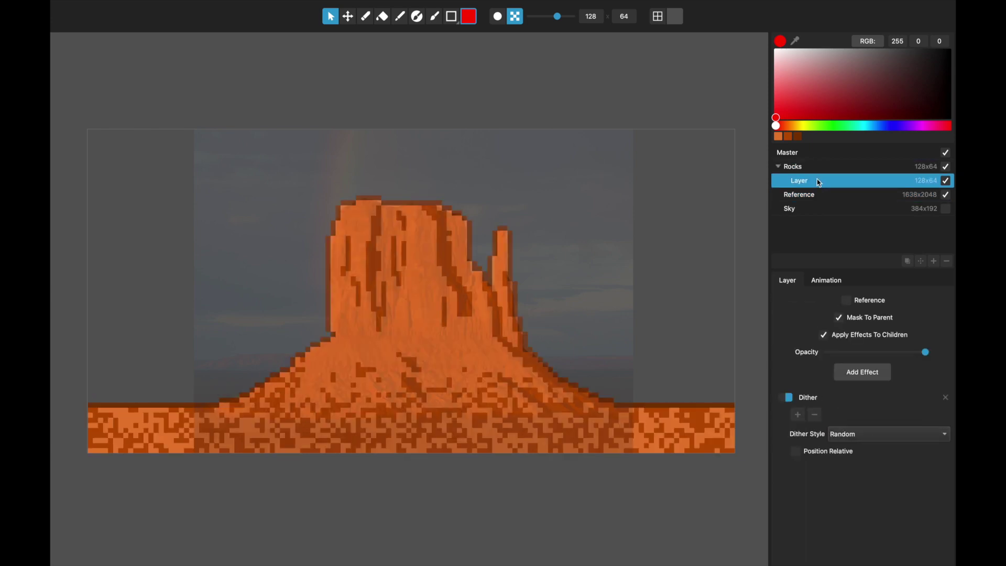
click(818, 168)
click(436, 18)
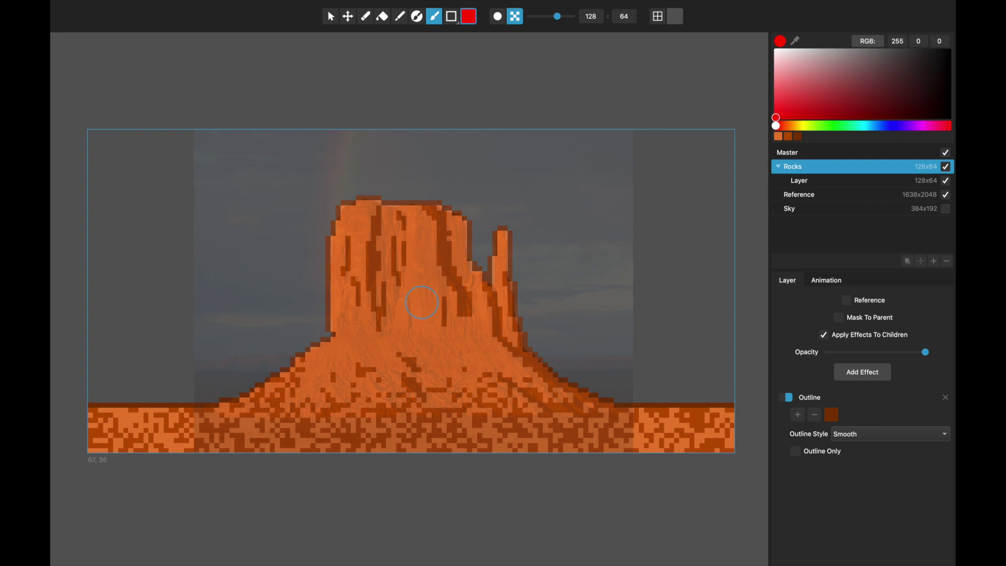
scroll(422, 302, up, 5)
mouse_move(380, 306)
mouse_down()
mouse_move(397, 388)
mouse_move(362, 288)
mouse_move(395, 313)
mouse_move(405, 287)
mouse_up()
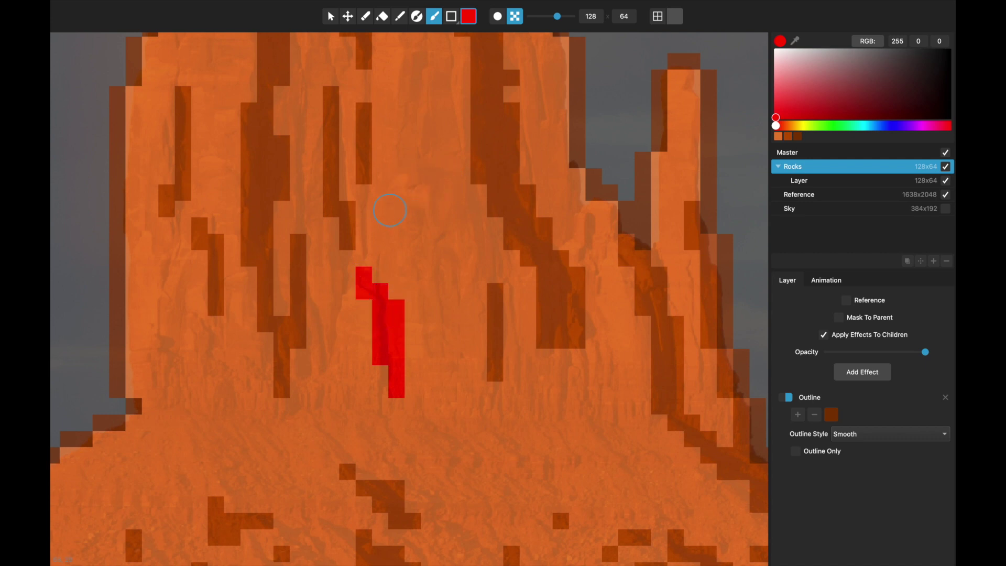
scroll(392, 215, down, 5)
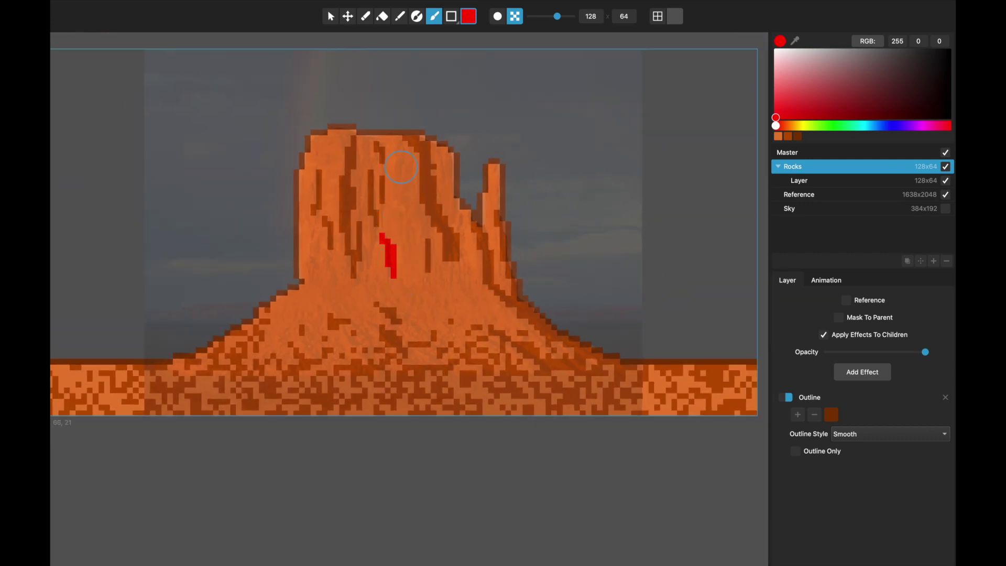
click(330, 15)
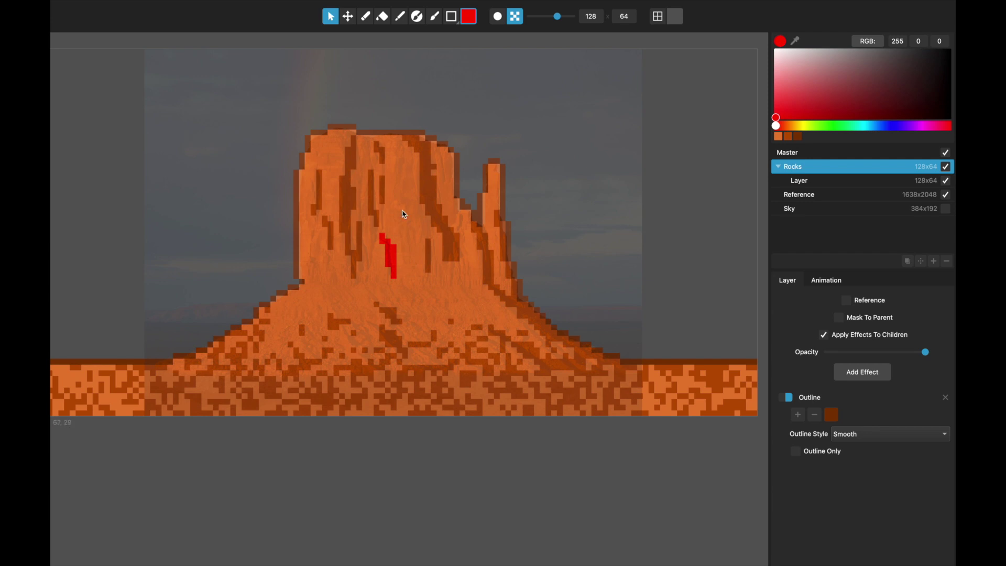
scroll(443, 441, up, 3)
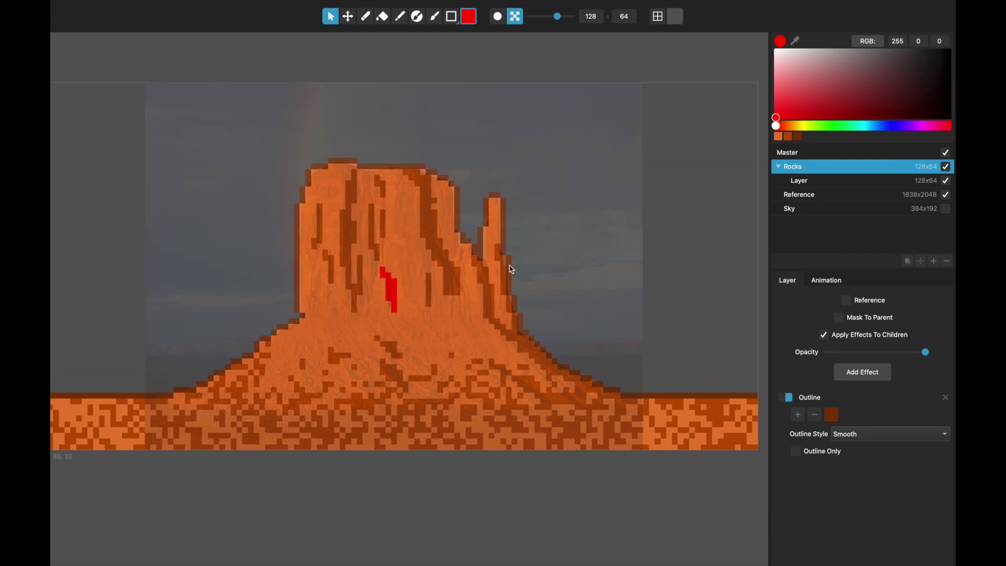
key(super+z)
scroll(661, 222, down, 2)
drag(566, 457, 565, 476)
Keep the Reference option on and bring the reference photo to full opacity.
click(851, 302)
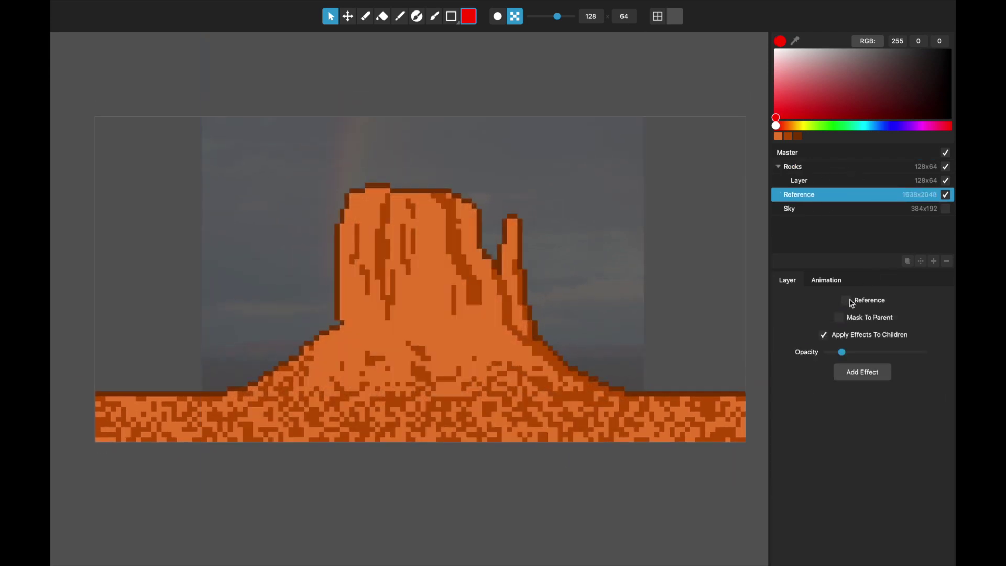
click(850, 301)
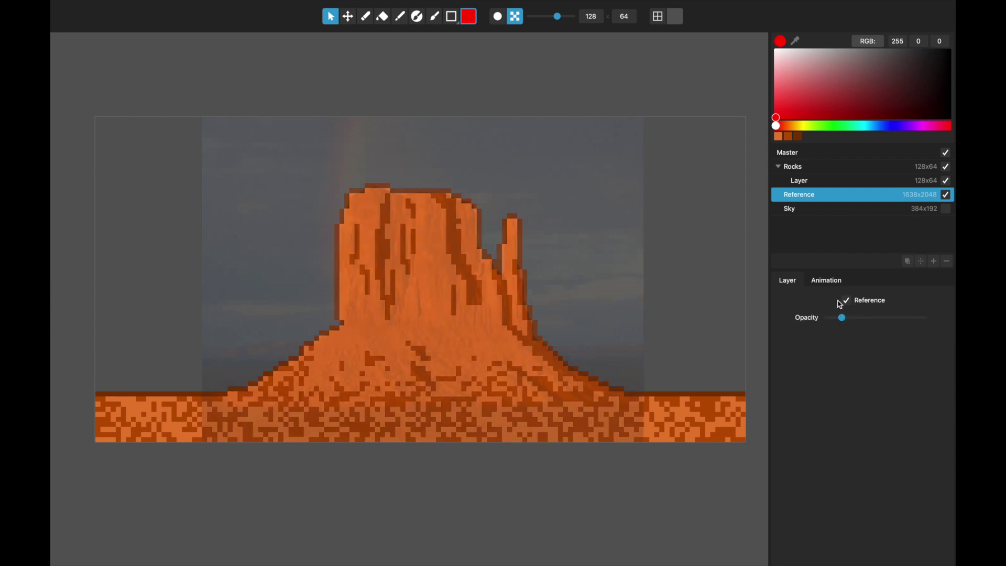
drag(843, 317, 923, 317)
click(946, 195)
click(945, 195)
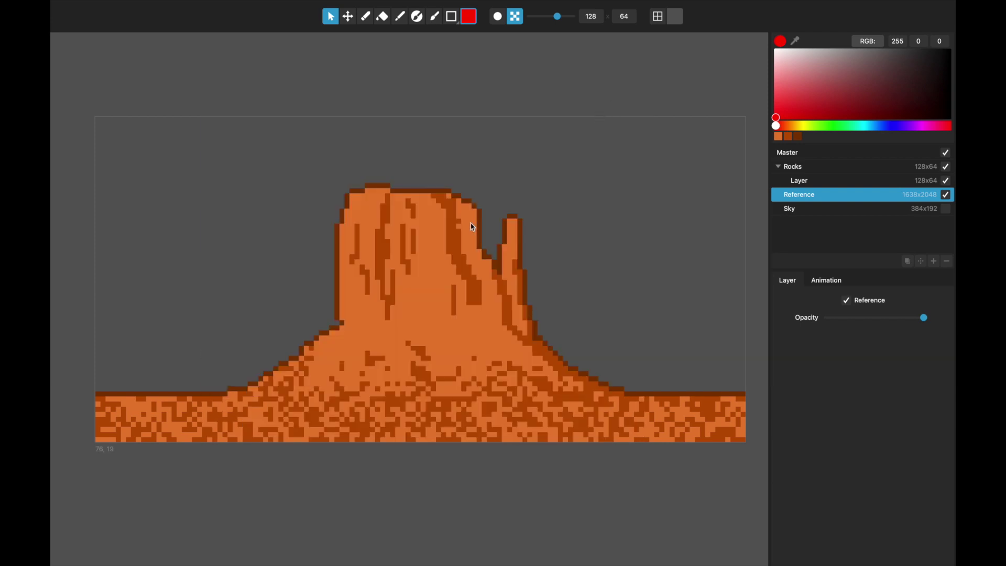
Fade the reference photo to low opacity and hide the Reference layer.
scroll(471, 231, up, 2)
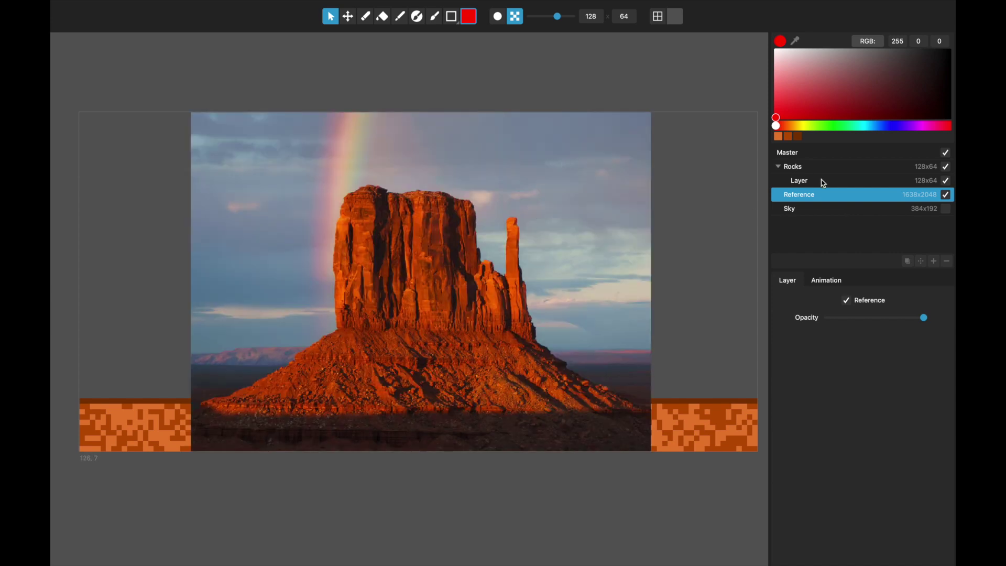
drag(898, 318, 857, 318)
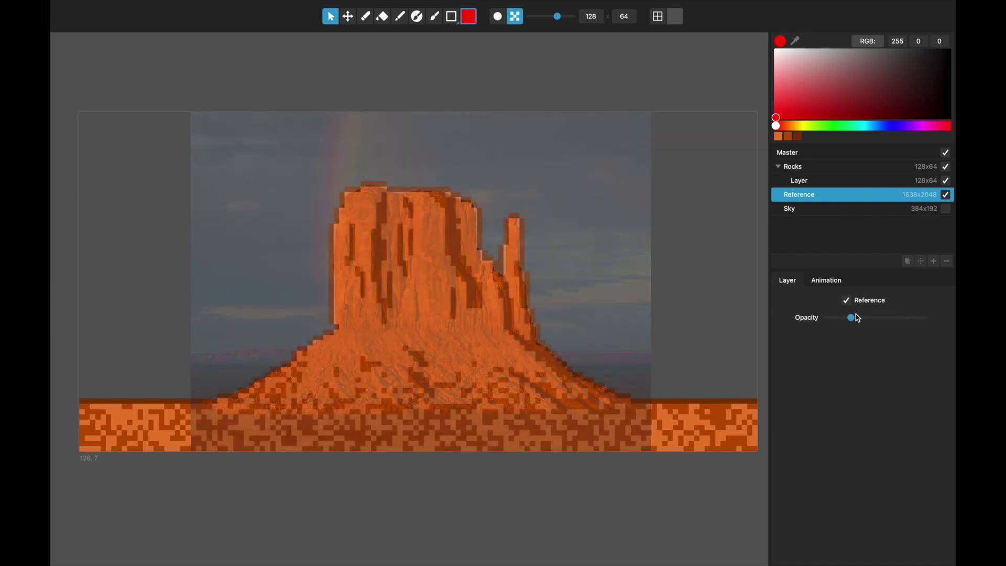
click(946, 195)
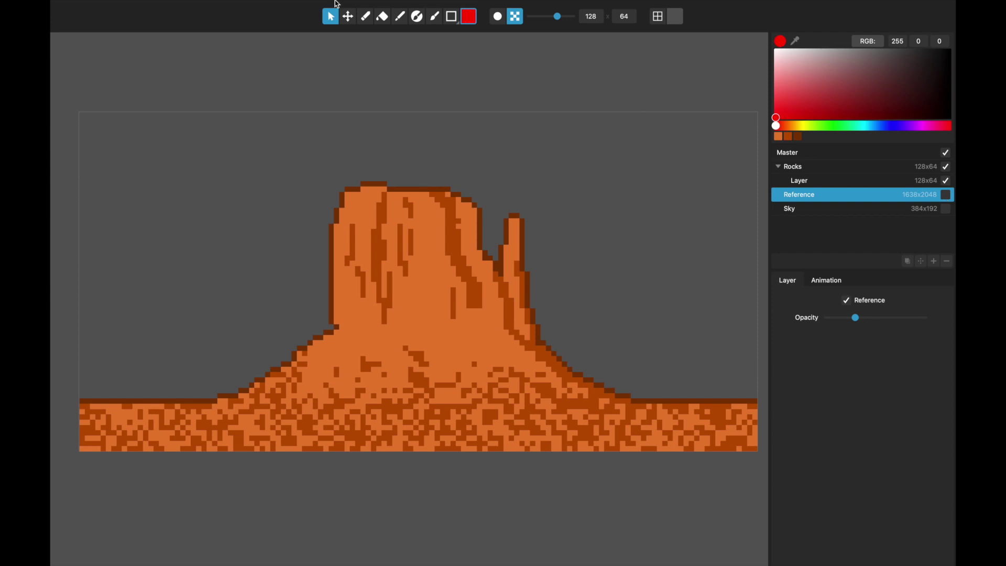
Turn colour management off, then set Edit > Color Management to Work in sRGB.
click(157, 6)
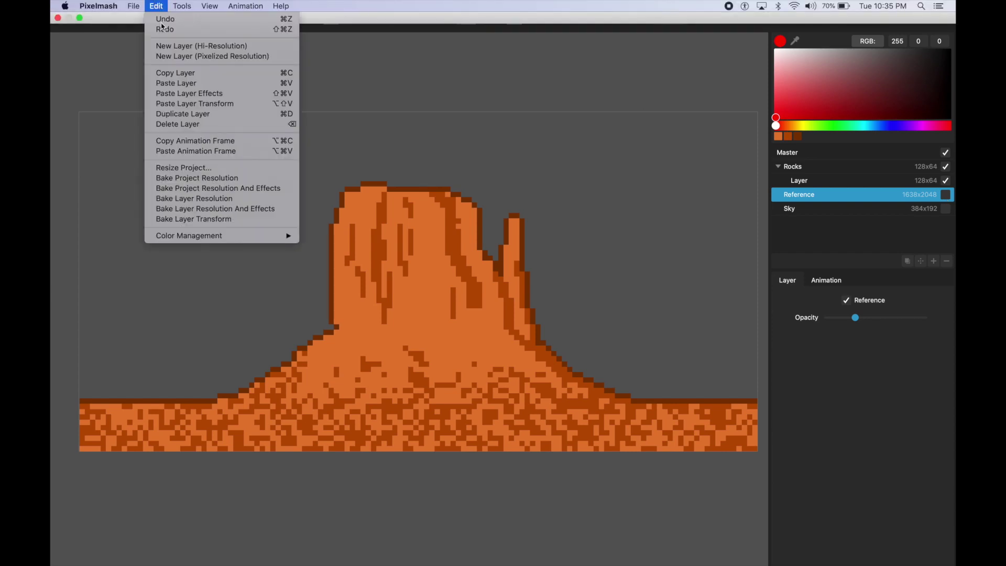
mouse_move(229, 235)
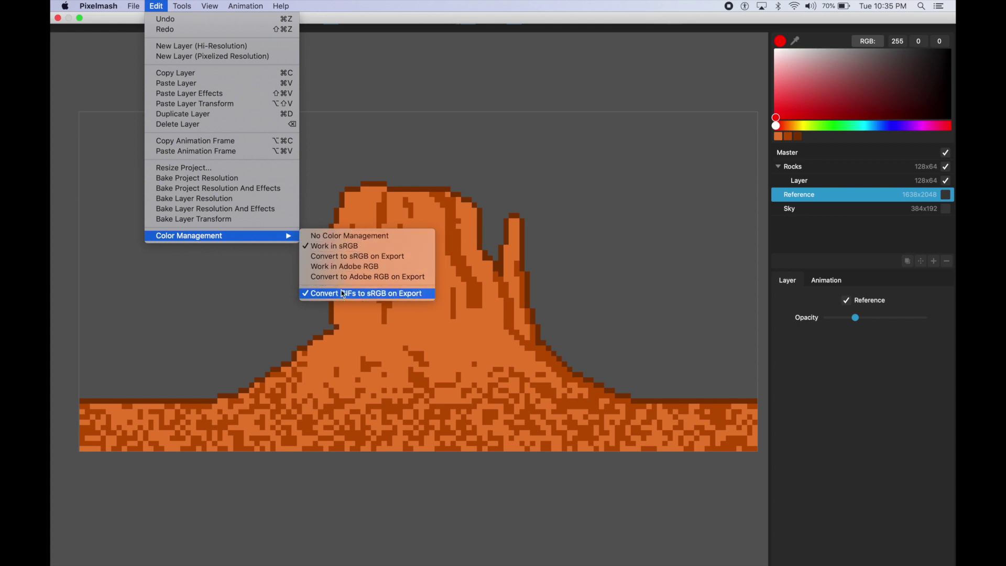
click(343, 236)
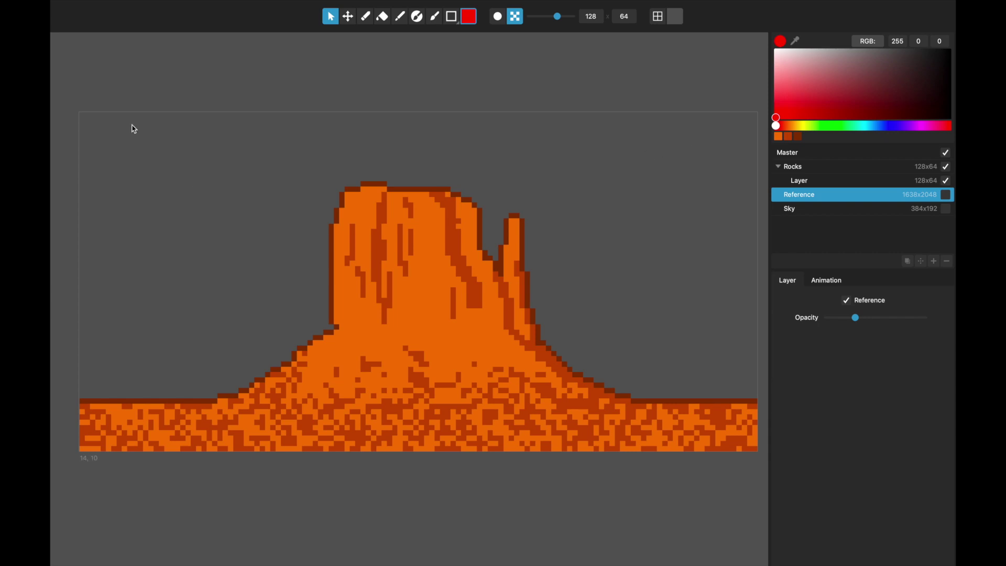
click(152, 7)
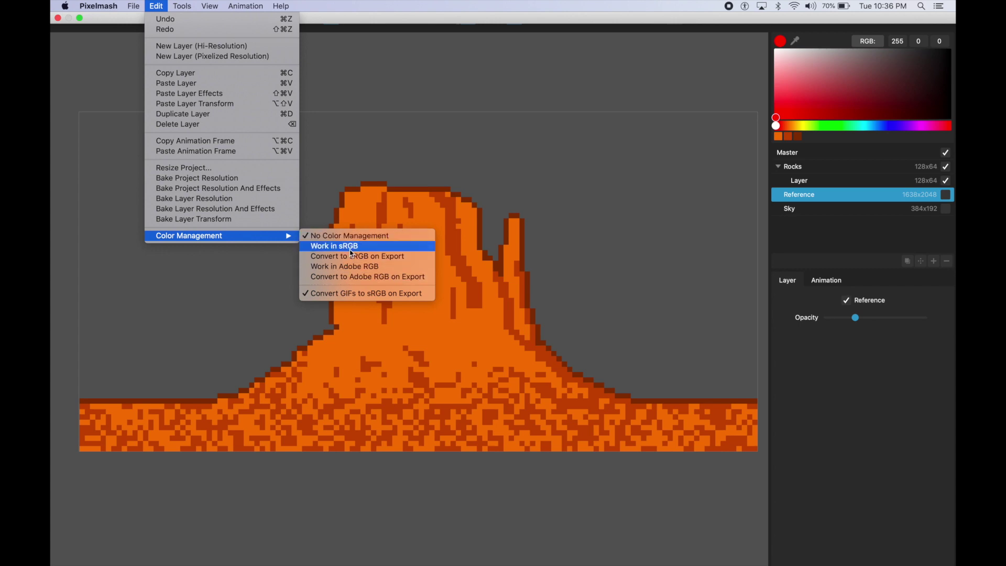
click(351, 252)
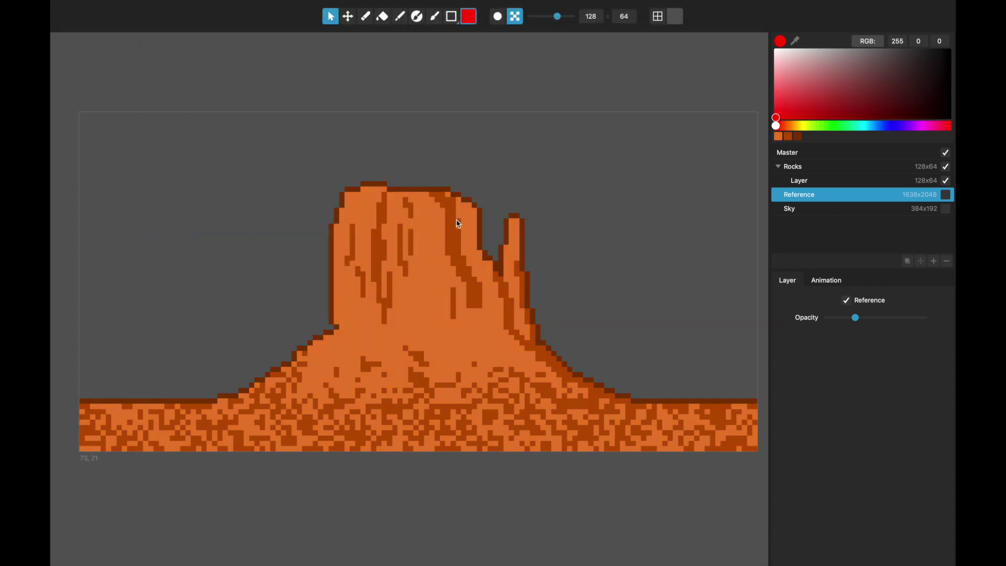
mouse_move(179, 5)
click(141, 6)
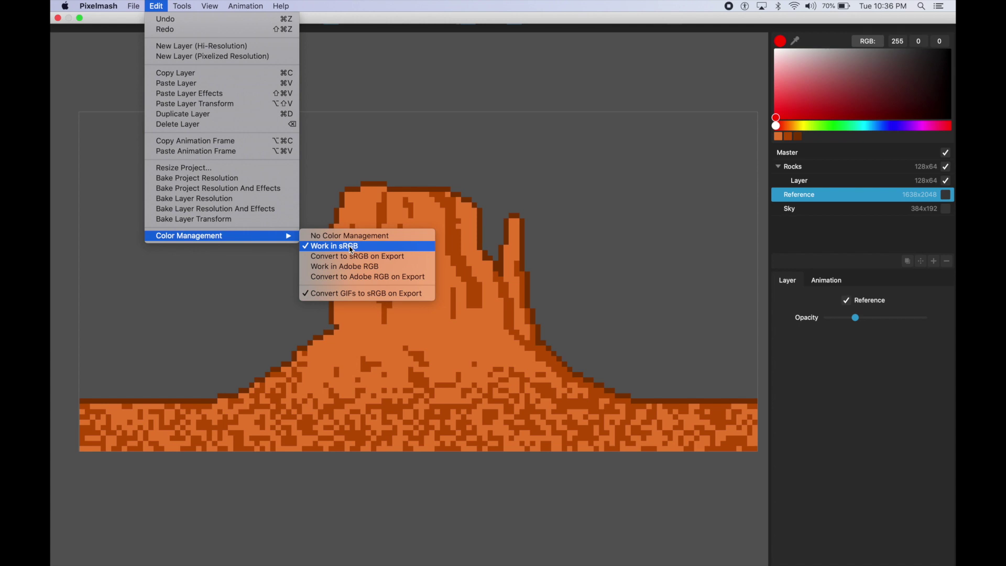
click(351, 247)
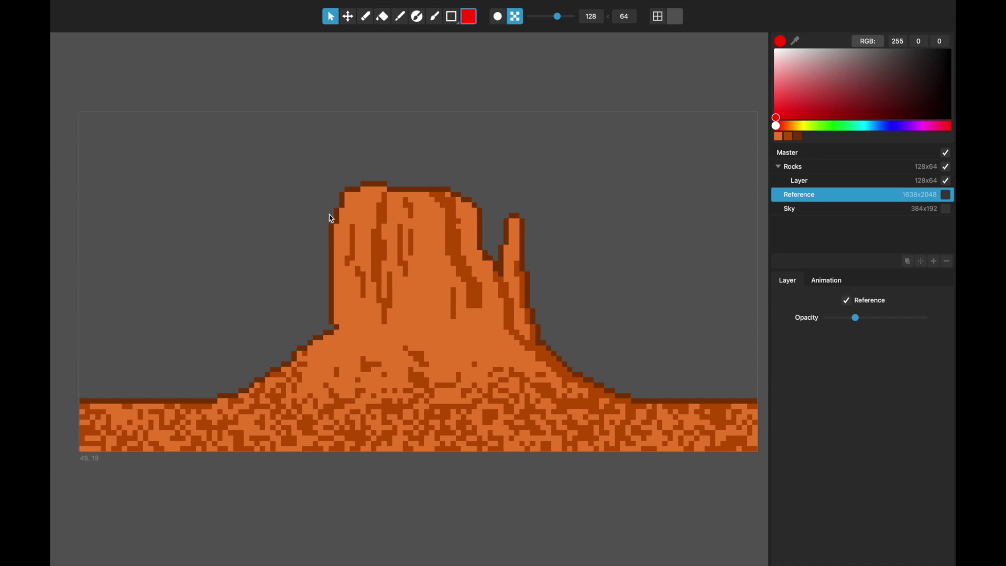
Toggle Convert GIFs to sRGB on Export, then press Cmd+O to trigger the unsaved-changes prompt.
mouse_move(192, 4)
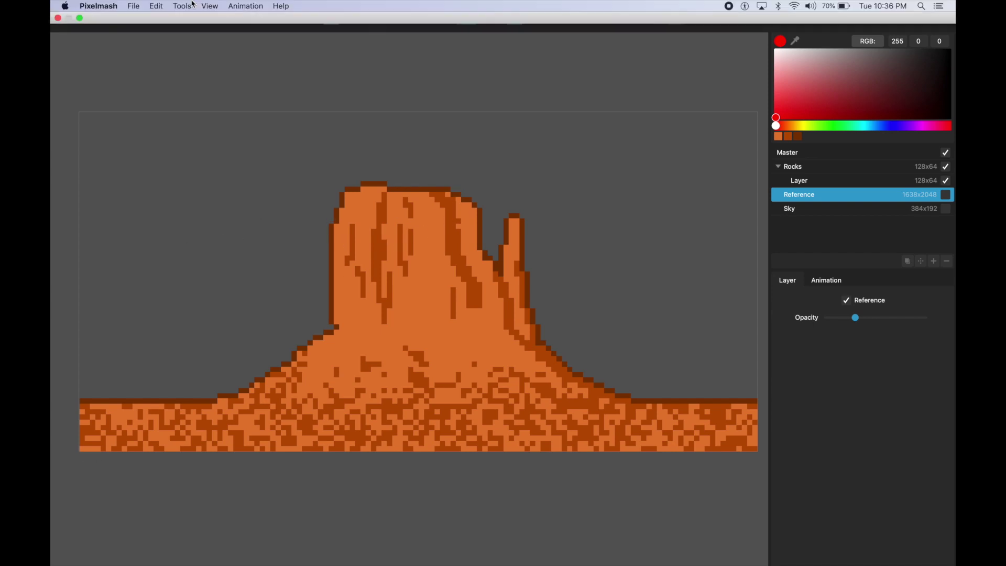
click(133, 5)
mouse_move(147, 4)
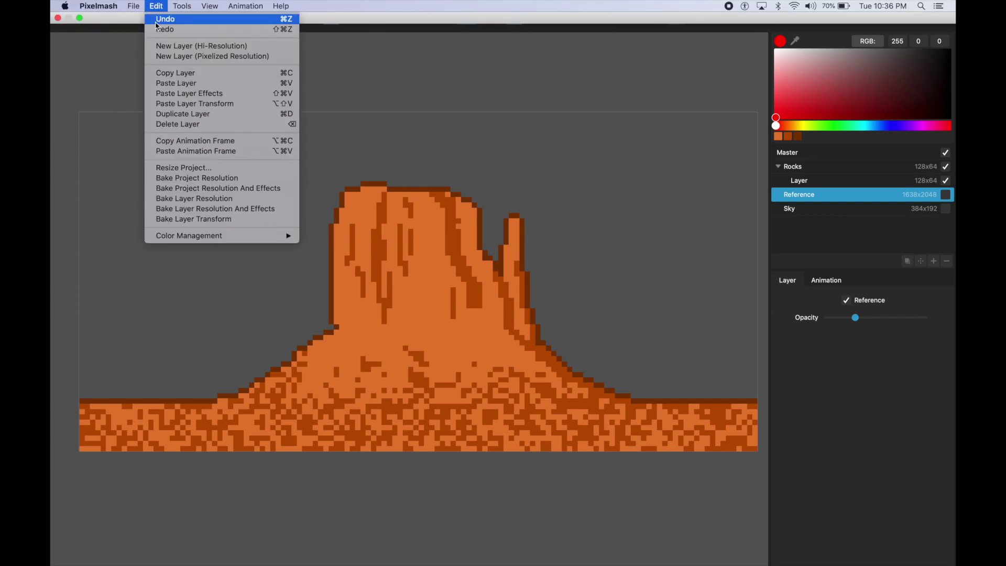
mouse_move(198, 235)
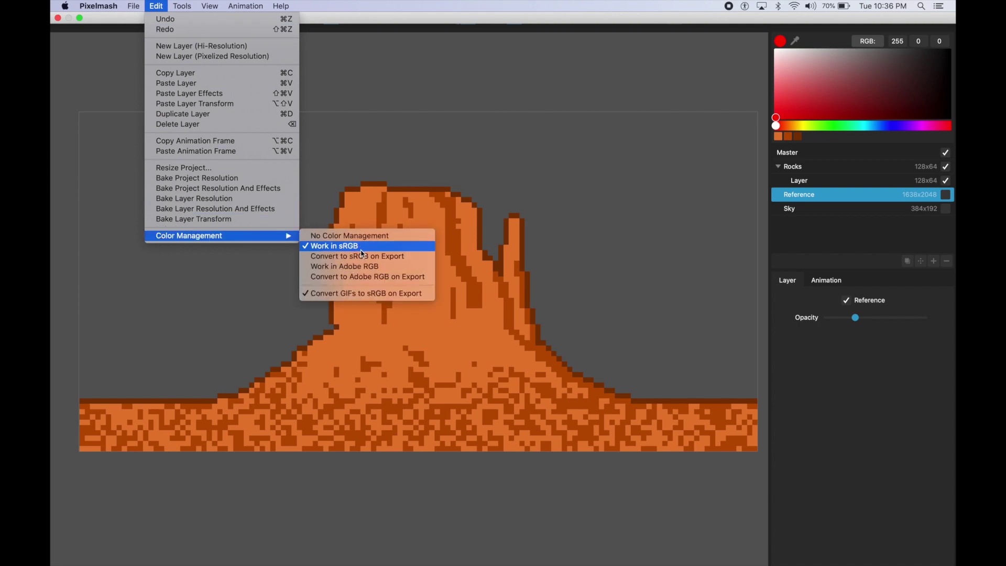
click(353, 299)
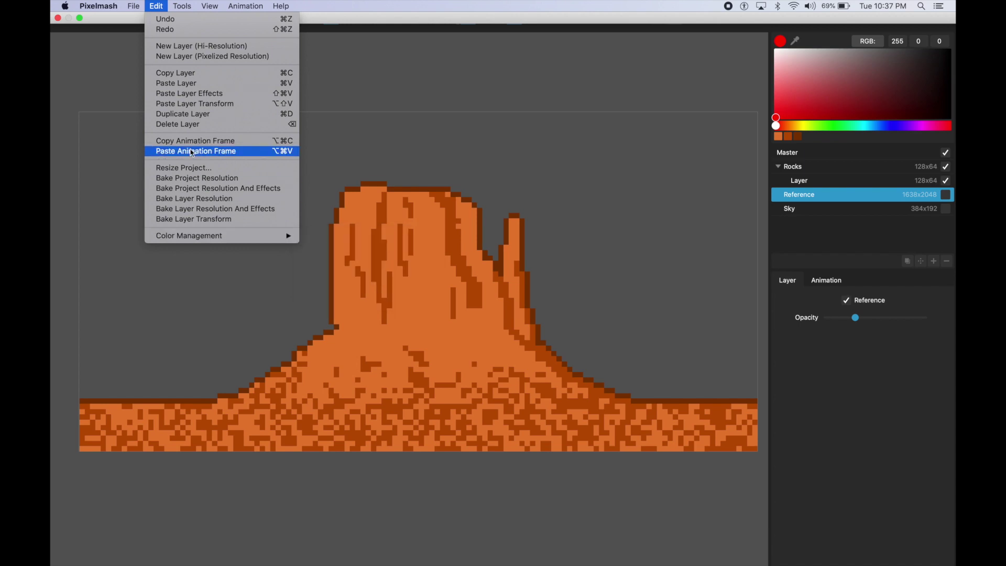
click(163, 6)
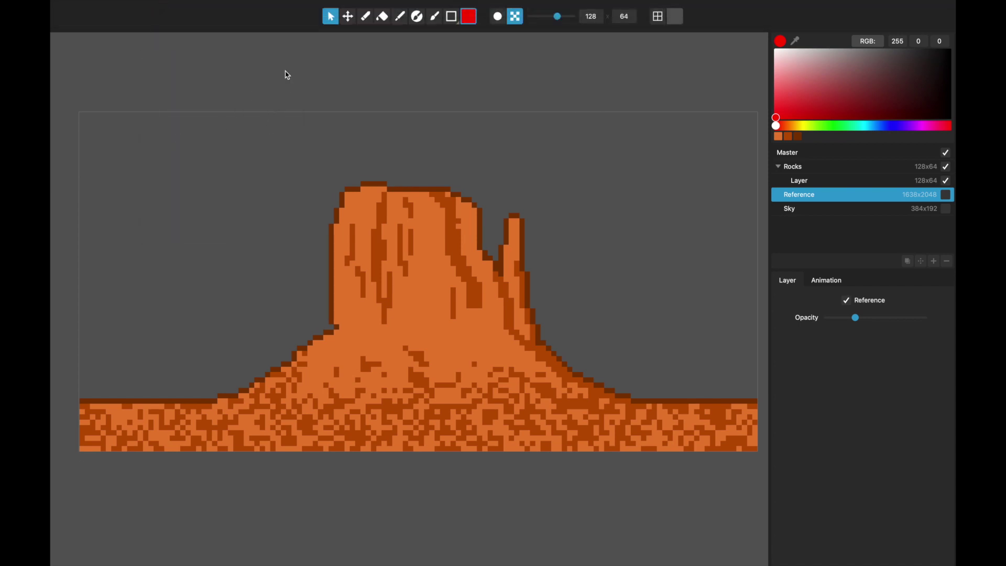
key(super+q)
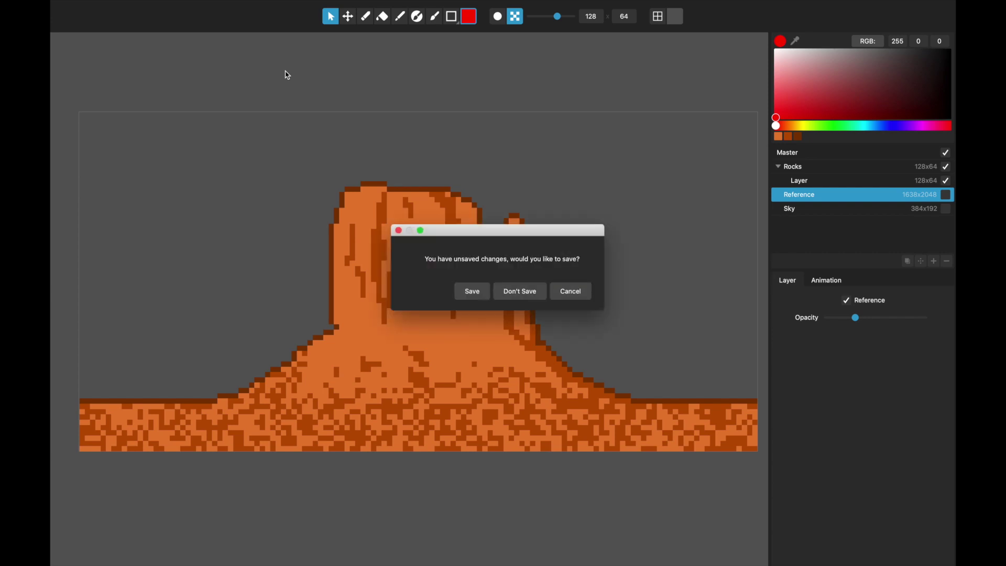
Discard the rock scene's changes and open moon sky sunset.pmf.
click(523, 288)
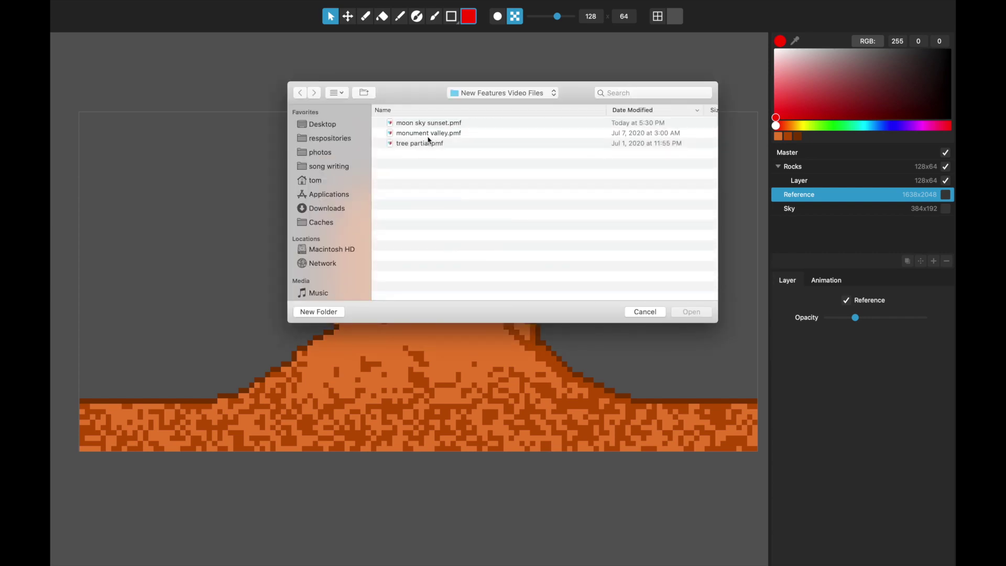
double_click(422, 124)
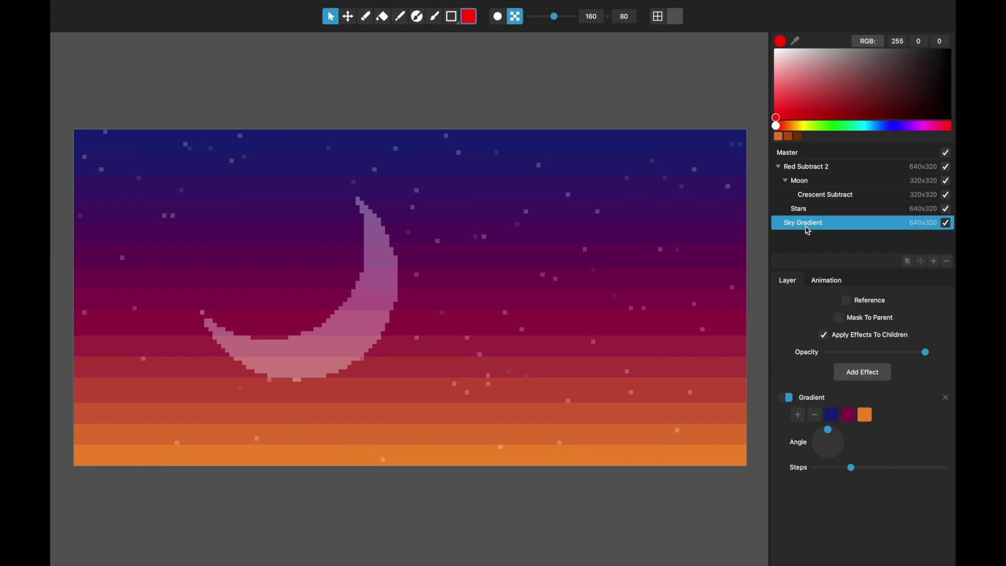
Toggle the Gradient effect and Sky Gradient visibility, then inspect the blue, crimson and orange stops.
click(791, 398)
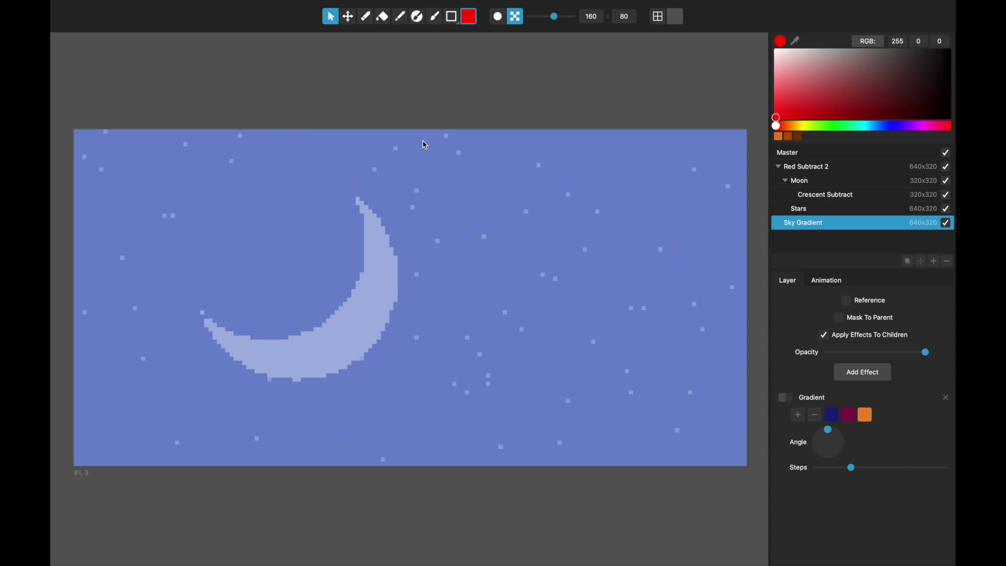
click(945, 223)
click(946, 224)
click(945, 223)
click(946, 223)
click(791, 398)
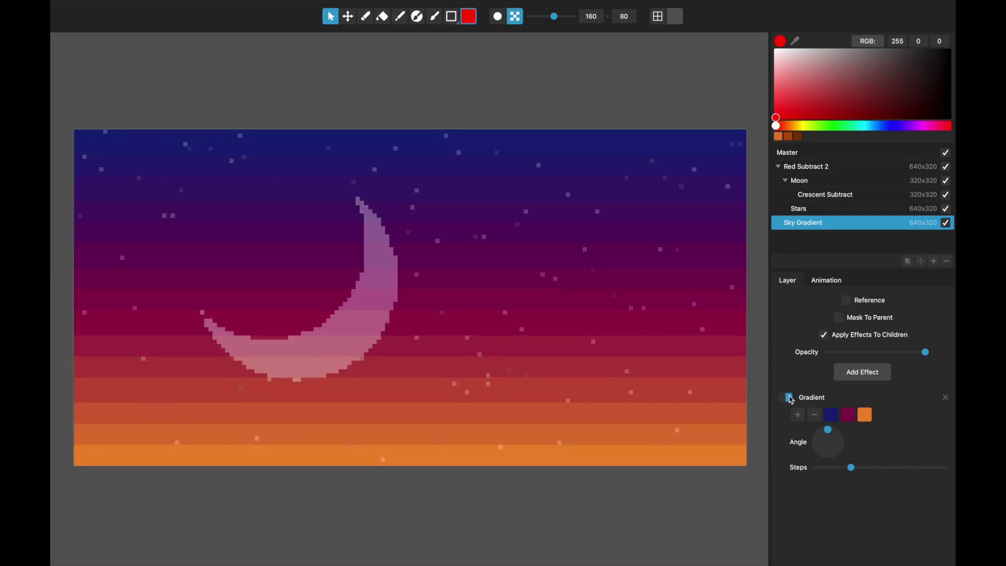
click(834, 418)
click(849, 416)
click(866, 416)
Add a dark green fifth gradient stop and drag Steps down to minimum.
click(798, 415)
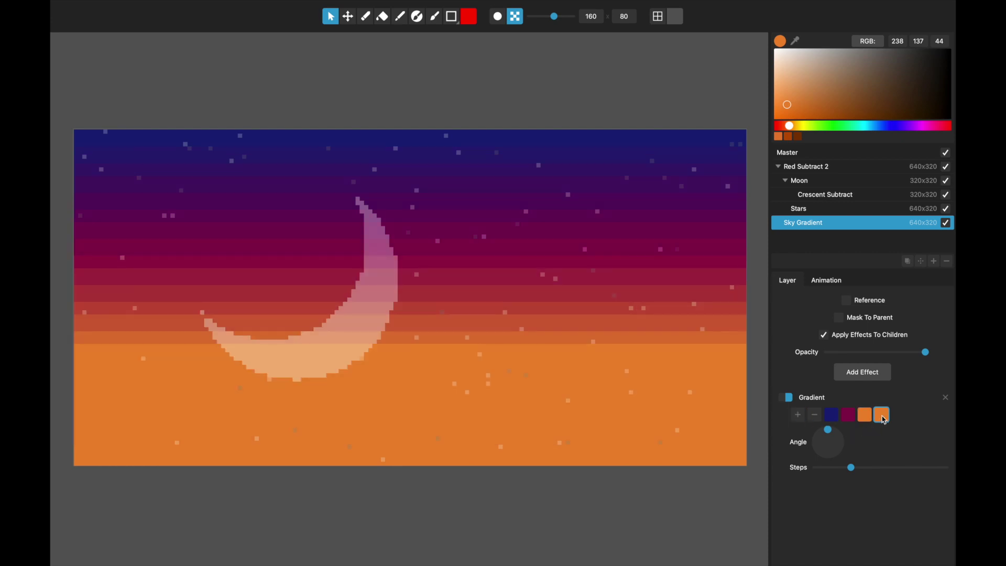
click(832, 126)
drag(821, 99, 870, 140)
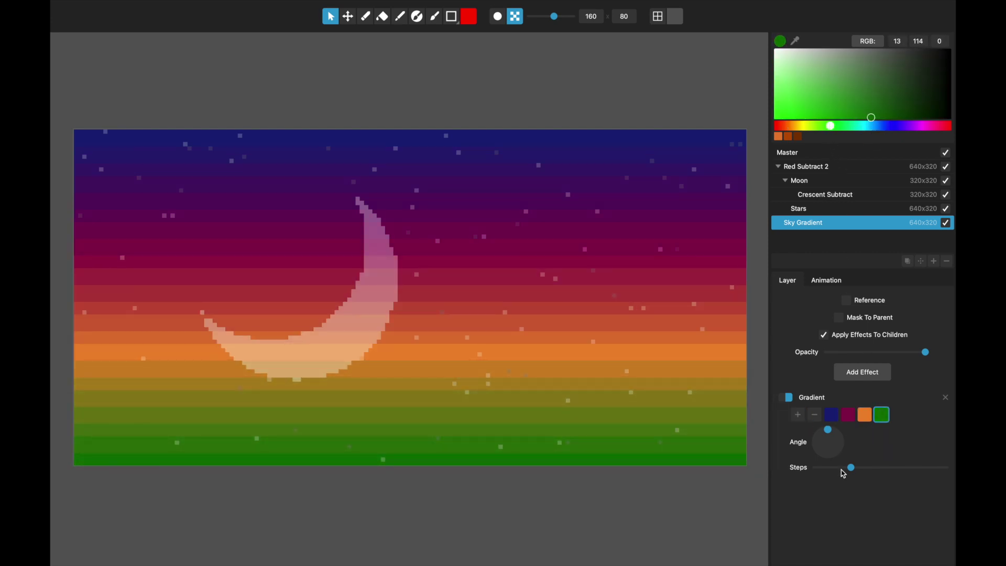
drag(852, 469, 802, 476)
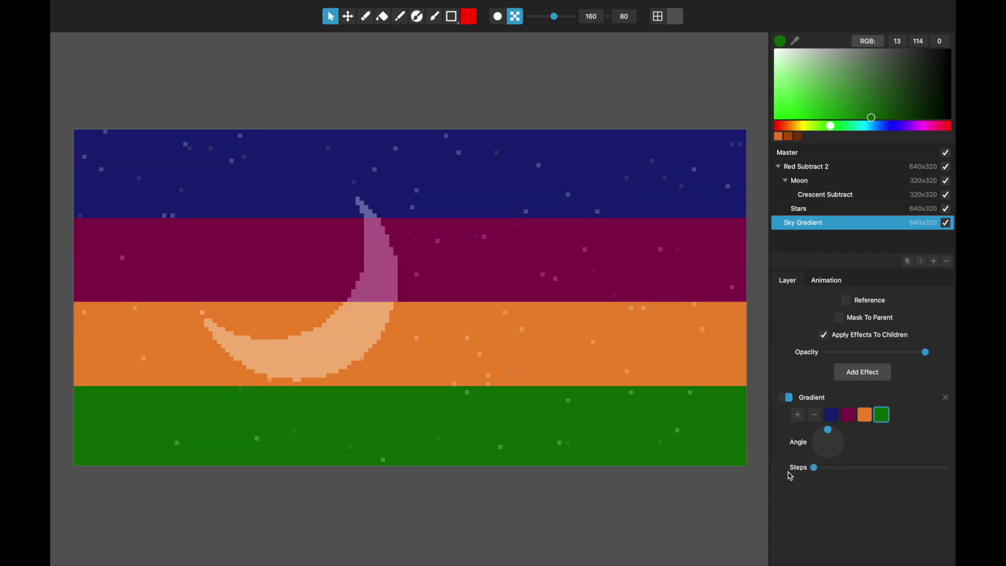
Review the gradient stops and delete the green stop, leaving blue, crimson and orange bands.
click(833, 418)
click(865, 417)
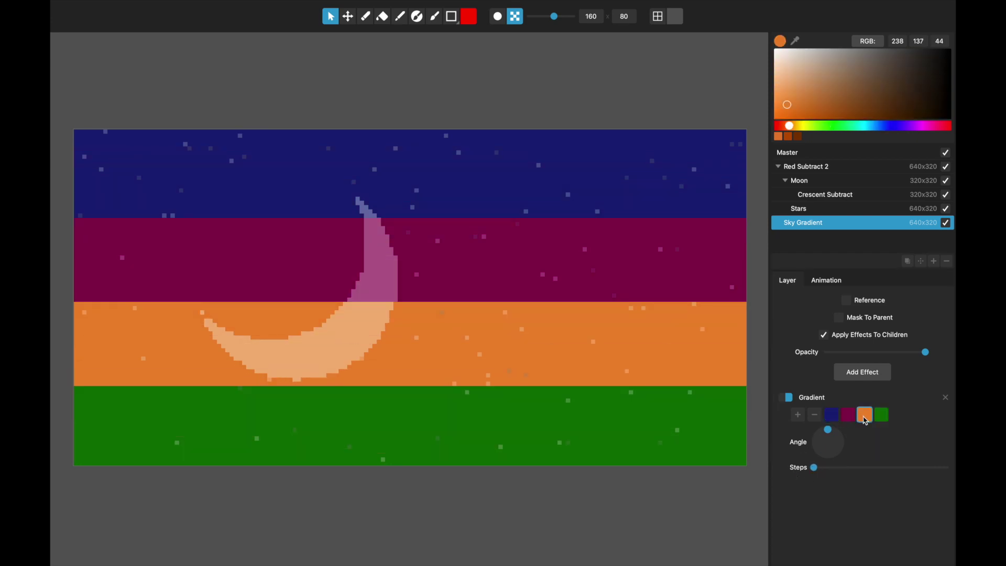
click(882, 418)
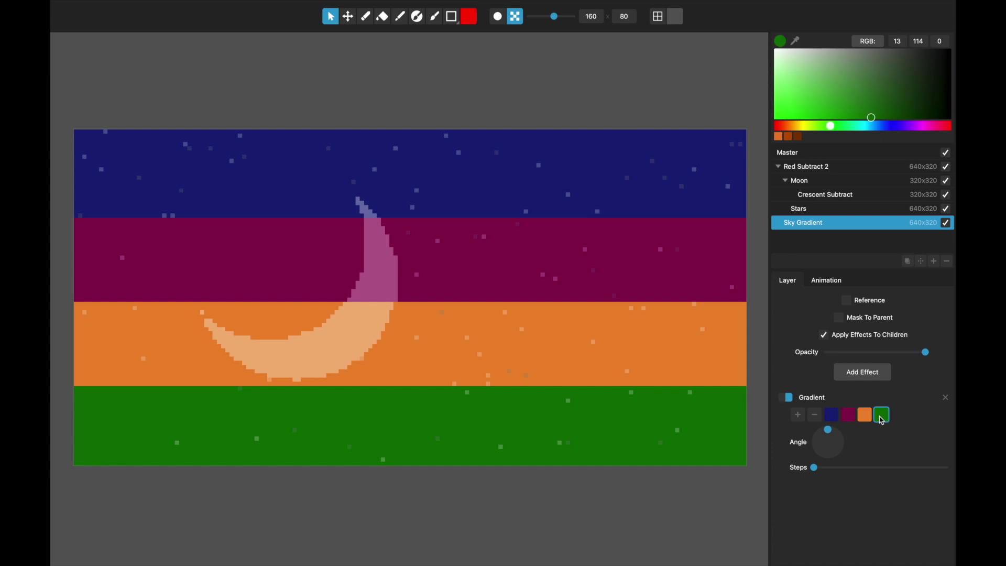
click(848, 417)
click(865, 417)
click(884, 417)
click(815, 418)
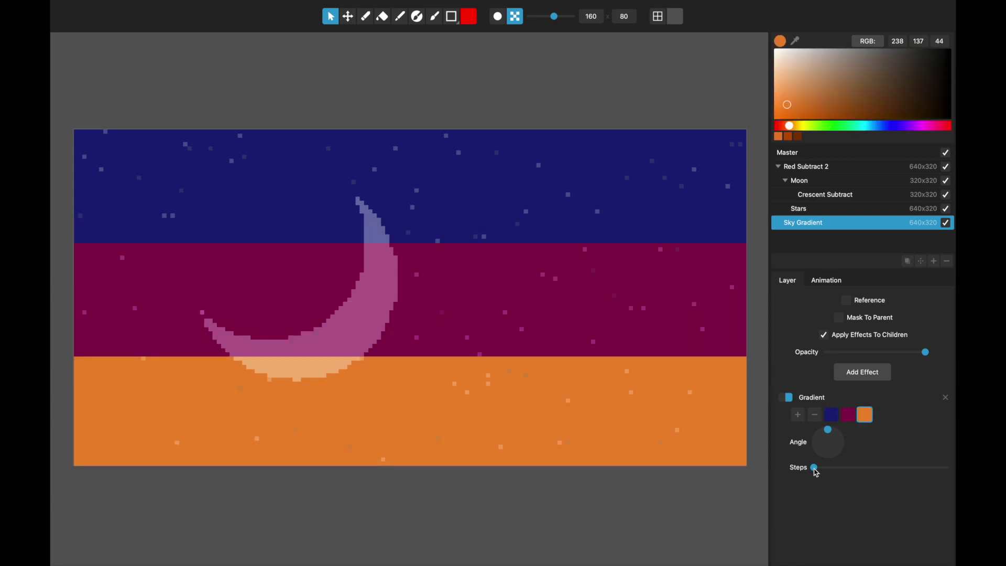
Raise the gradient Steps, rotate its Angle, and shift the middle crimson stop to purple.
drag(816, 468, 852, 478)
drag(831, 432, 831, 402)
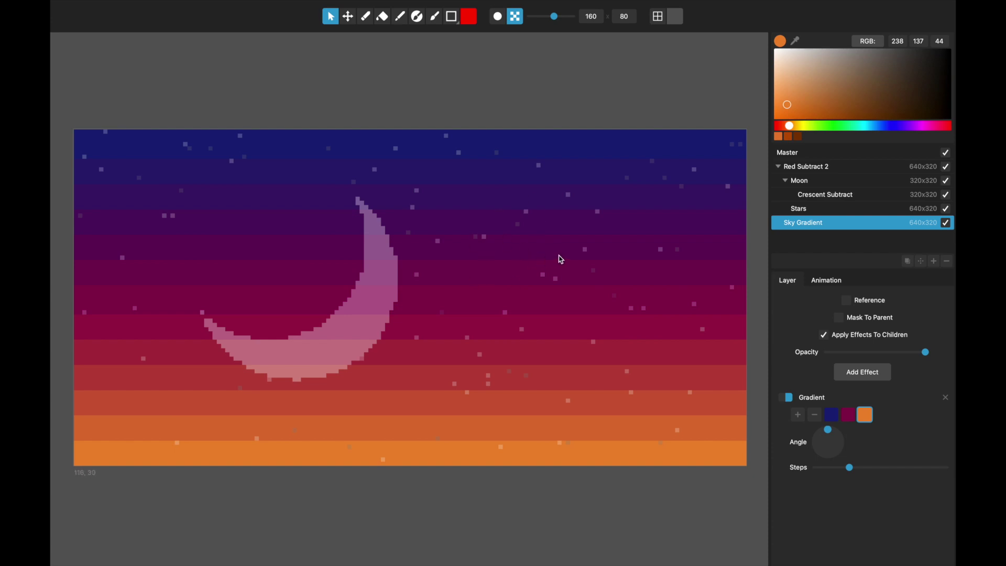
click(849, 415)
mouse_move(929, 127)
mouse_down()
mouse_move(826, 129)
mouse_move(923, 126)
mouse_up()
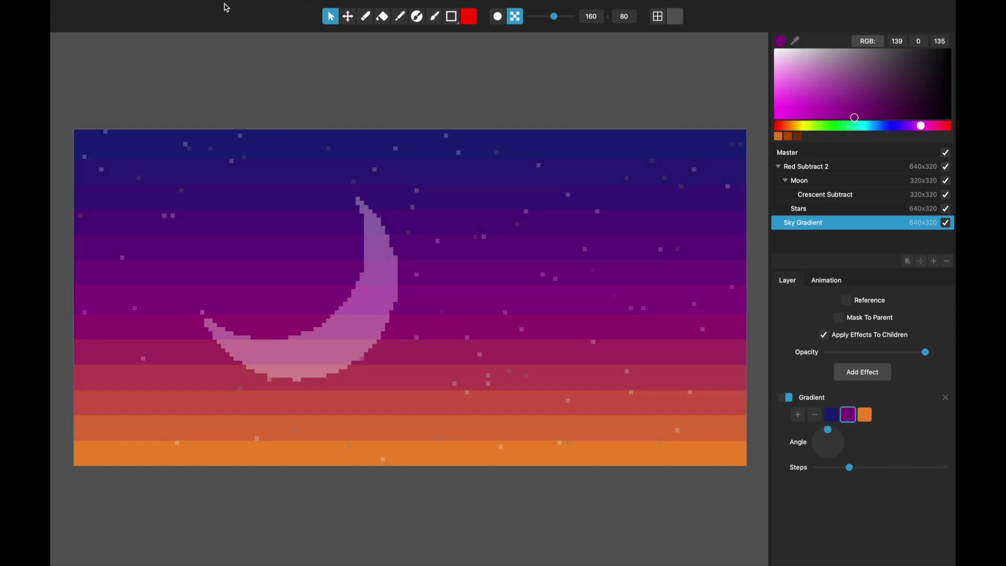
Start a new project from the File menu, discarding the sunset project's changes.
click(135, 5)
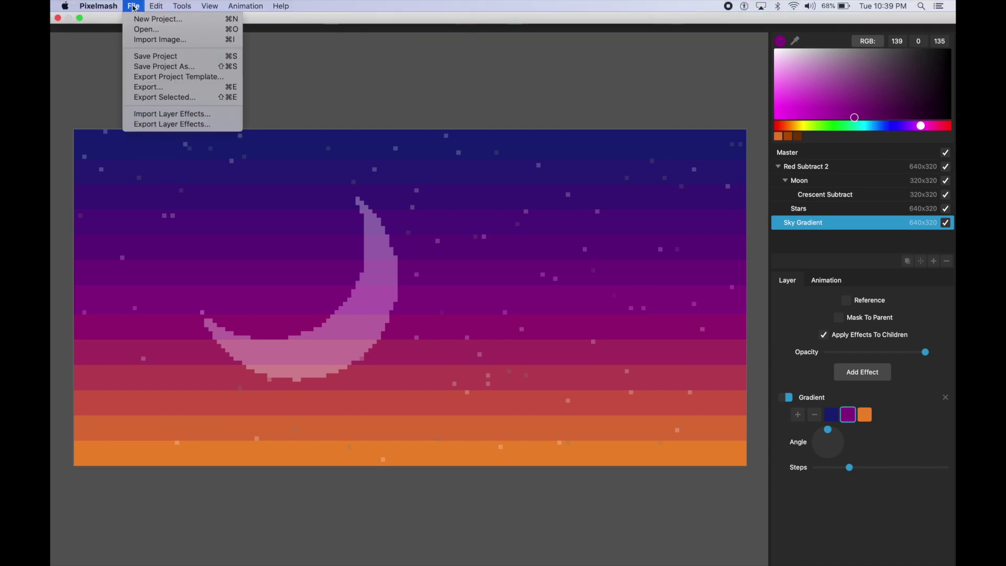
click(139, 30)
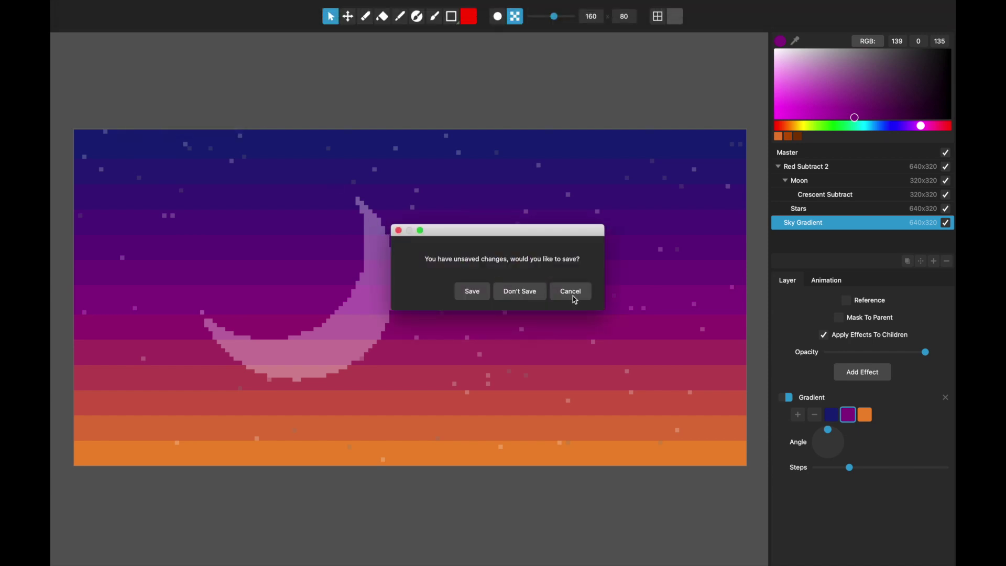
click(572, 292)
click(136, 5)
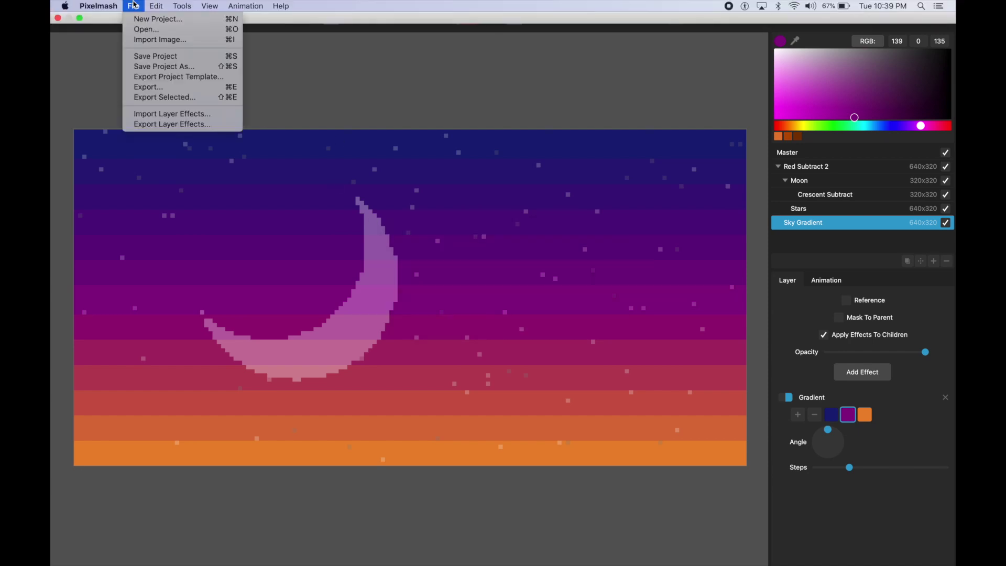
click(140, 29)
click(509, 296)
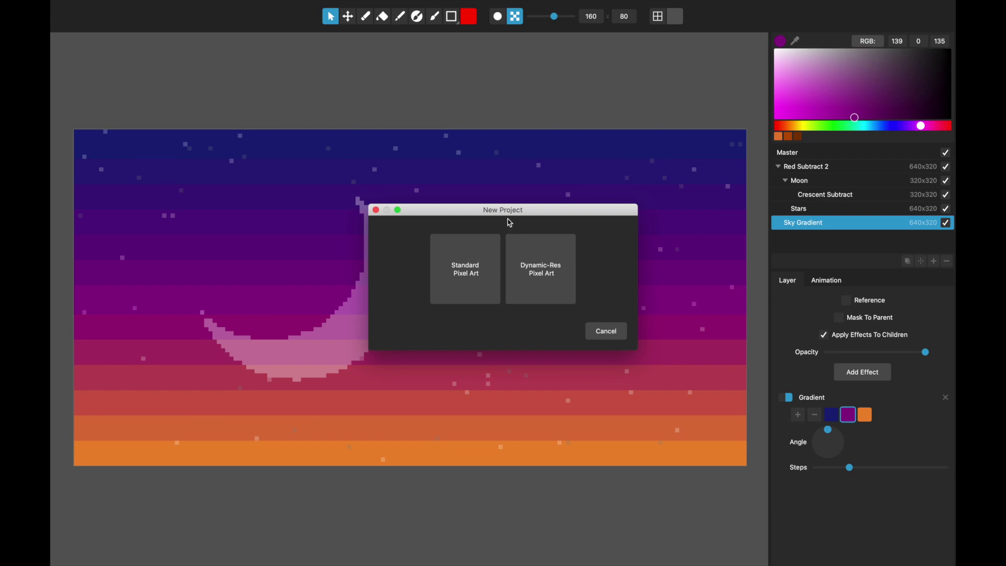
Choose Dynamic-Res Pixel Art and create a 64×64 project at scale 3.
click(483, 277)
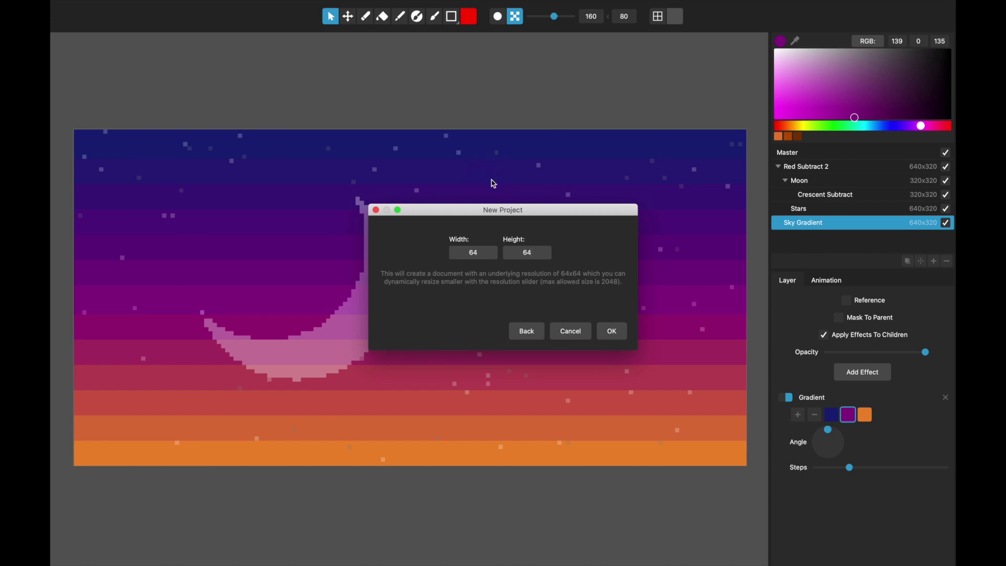
click(530, 330)
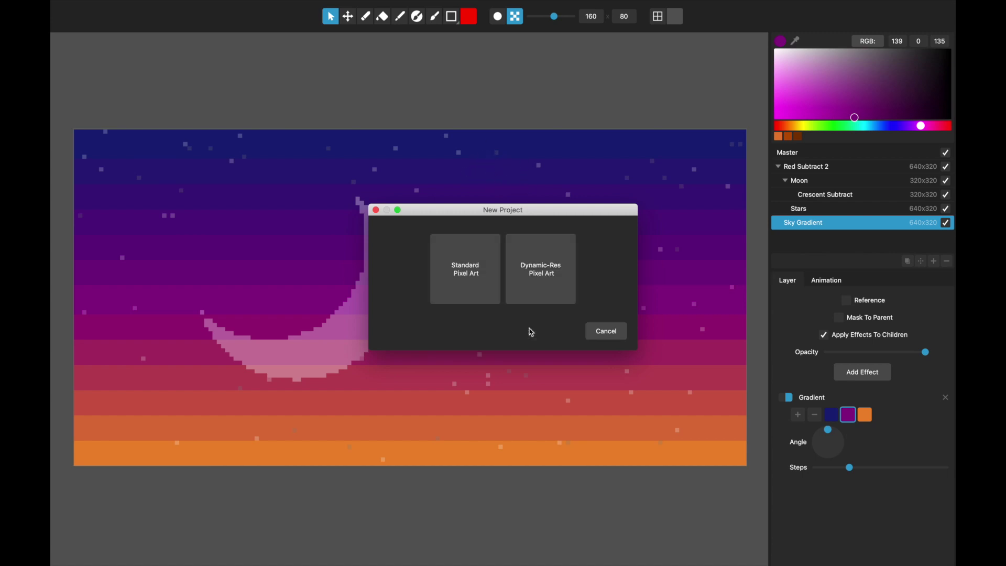
click(540, 252)
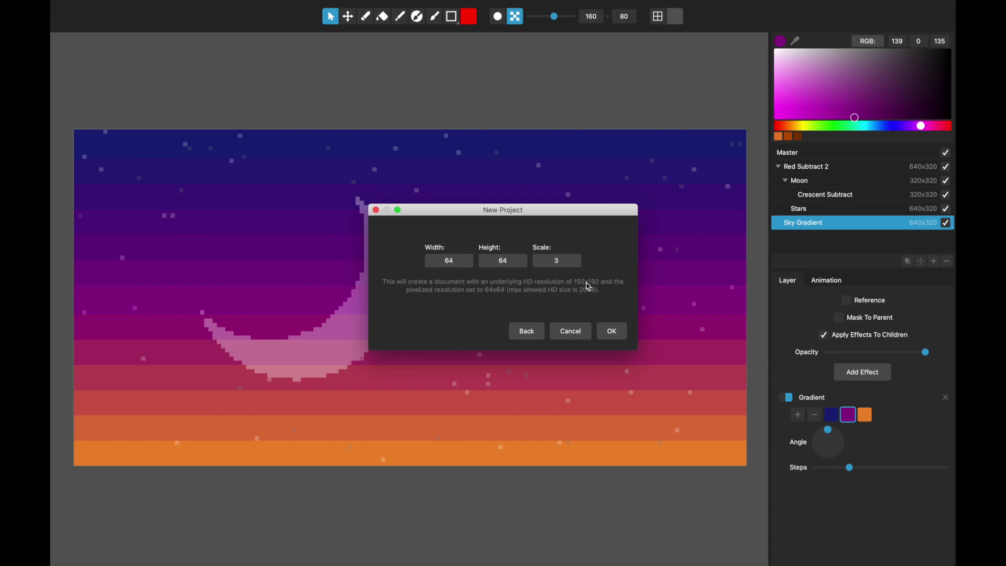
click(611, 331)
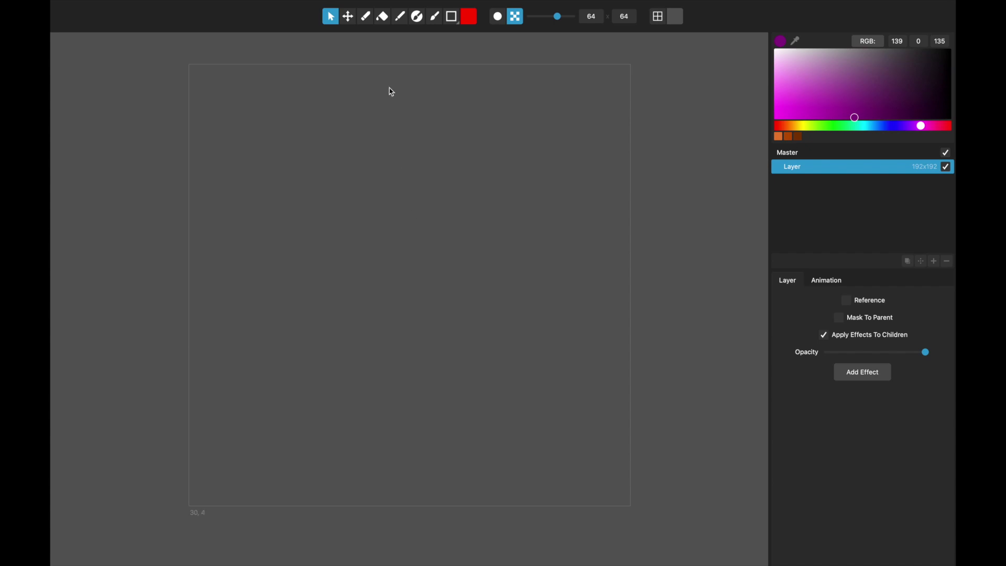
Paint a red blob near the canvas centre and add a nested second layer.
click(435, 16)
mouse_move(389, 158)
mouse_down()
mouse_move(413, 218)
mouse_move(421, 282)
mouse_move(451, 259)
mouse_up()
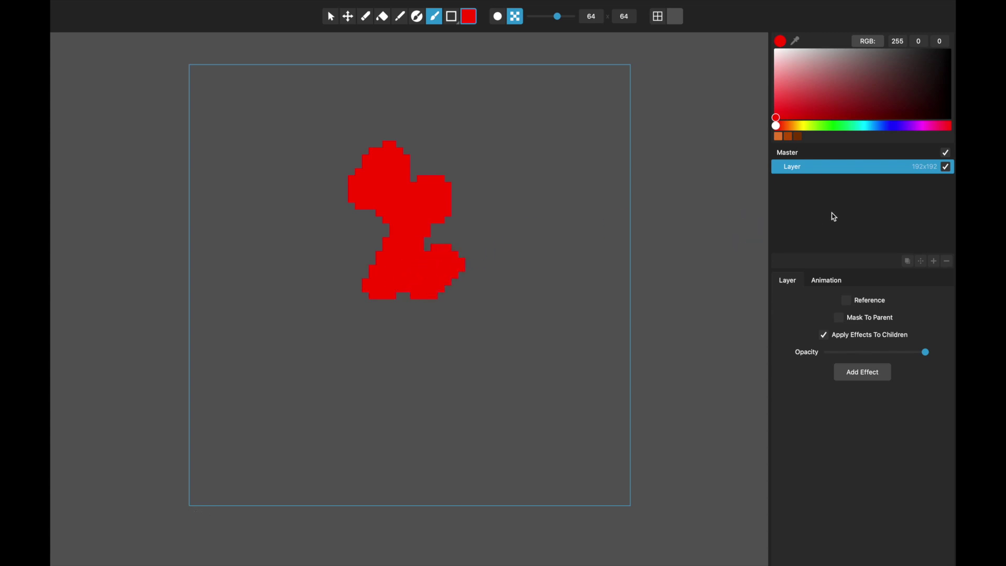
click(935, 261)
click(815, 186)
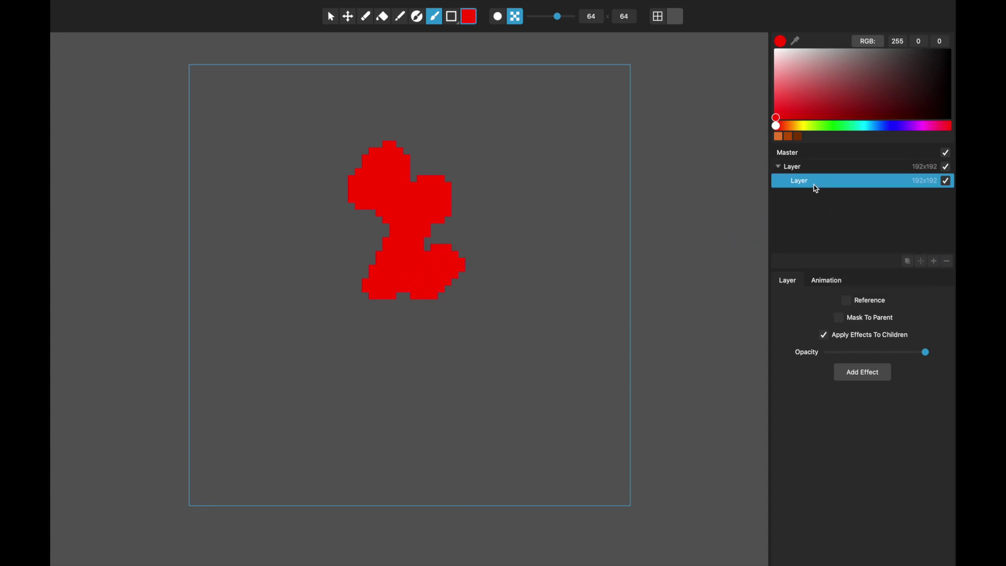
Rename the nested layer Child and the upper layer Parent.
click(814, 182)
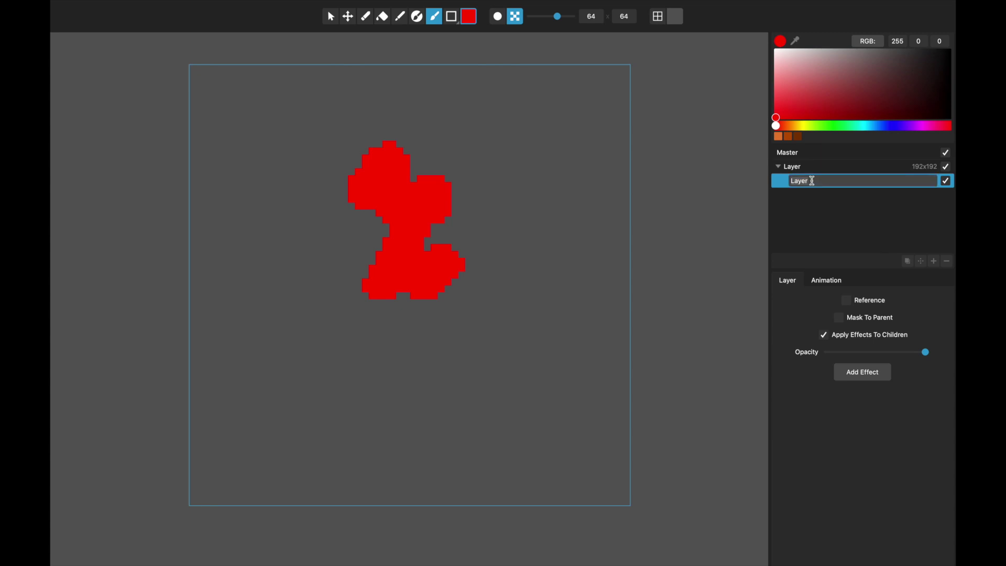
text(CHild)
key(Return)
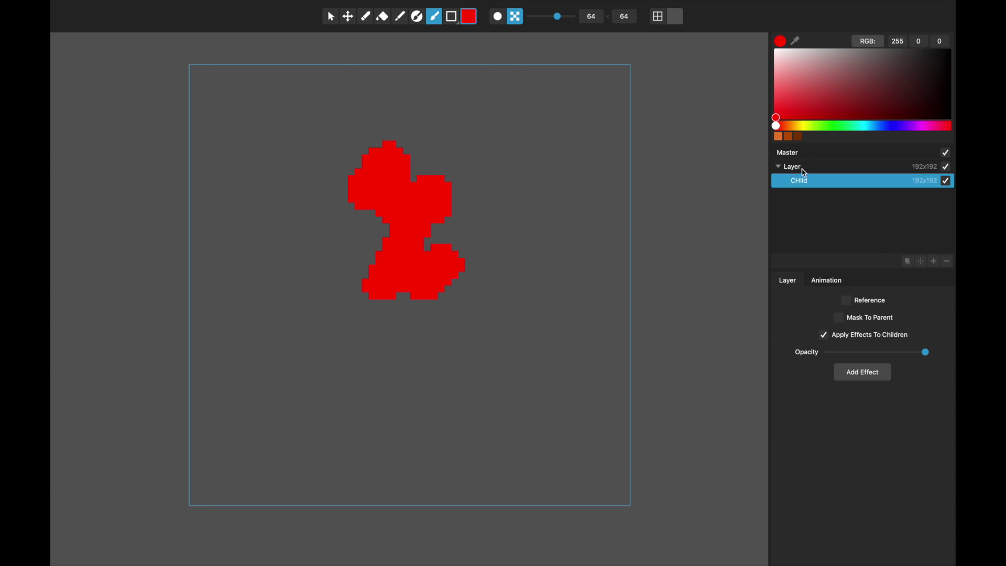
click(805, 185)
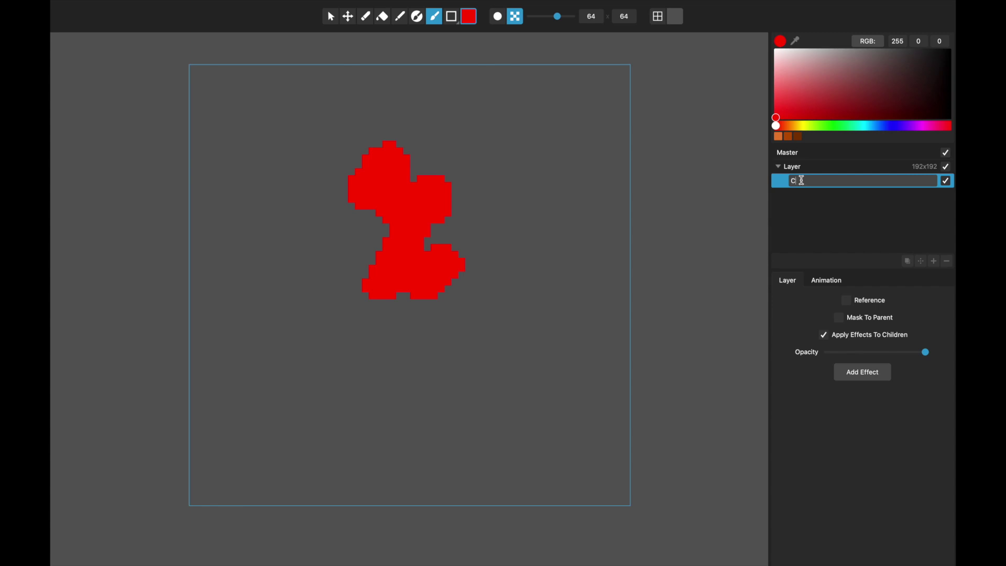
key(Return)
click(802, 166)
click(802, 166)
text(Parent)
key(Return)
Paint a yellow-green shape on Child, below and right of the red blob.
click(810, 181)
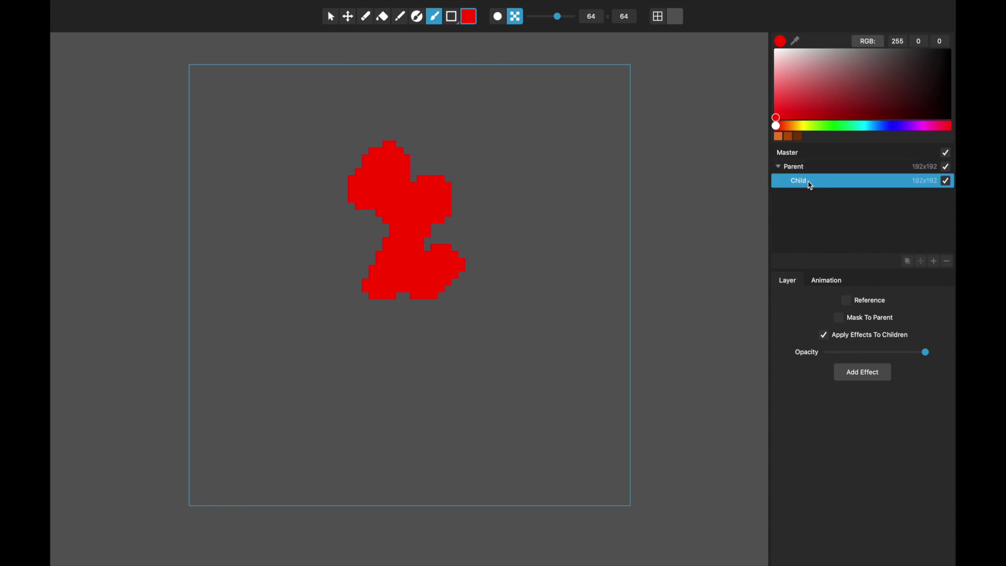
click(815, 125)
click(806, 107)
mouse_move(480, 231)
mouse_down()
mouse_move(424, 290)
mouse_move(465, 293)
mouse_move(488, 336)
mouse_up()
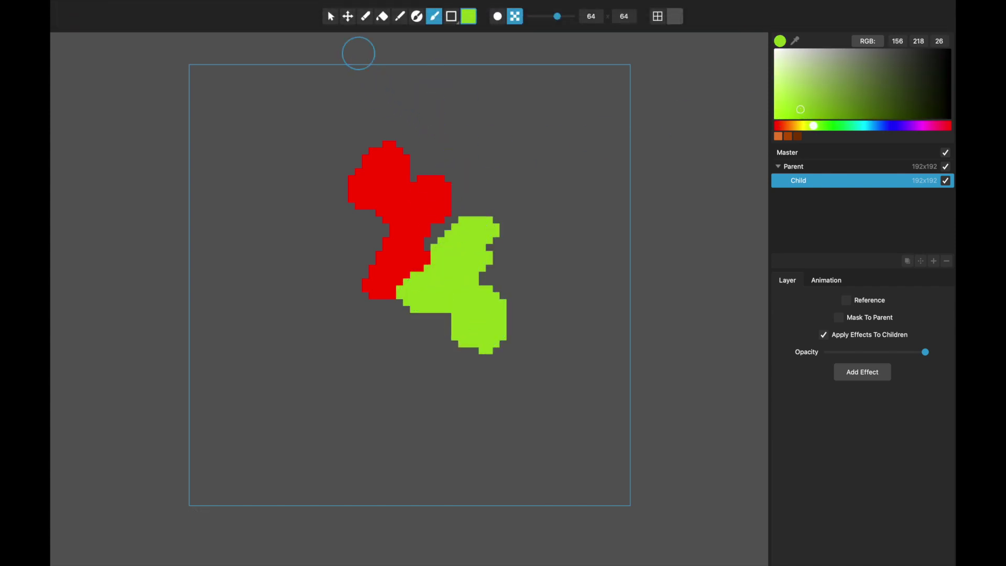
Nudge the green shape lower and move the Parent shape left and down.
click(349, 18)
mouse_move(480, 294)
mouse_down()
mouse_move(491, 278)
mouse_move(480, 304)
mouse_up()
click(801, 168)
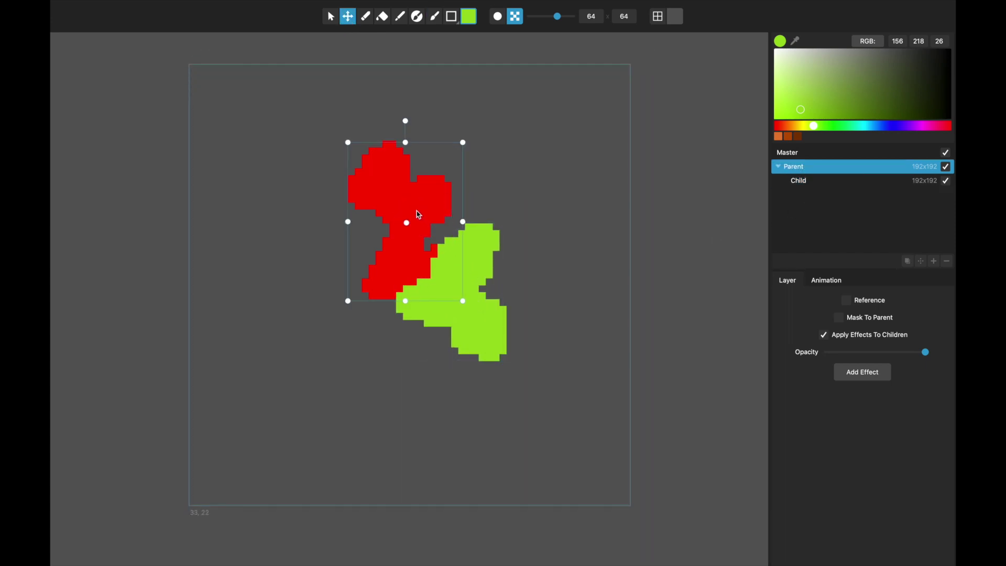
mouse_move(415, 210)
mouse_down()
mouse_move(380, 228)
mouse_move(402, 212)
mouse_move(416, 220)
mouse_up()
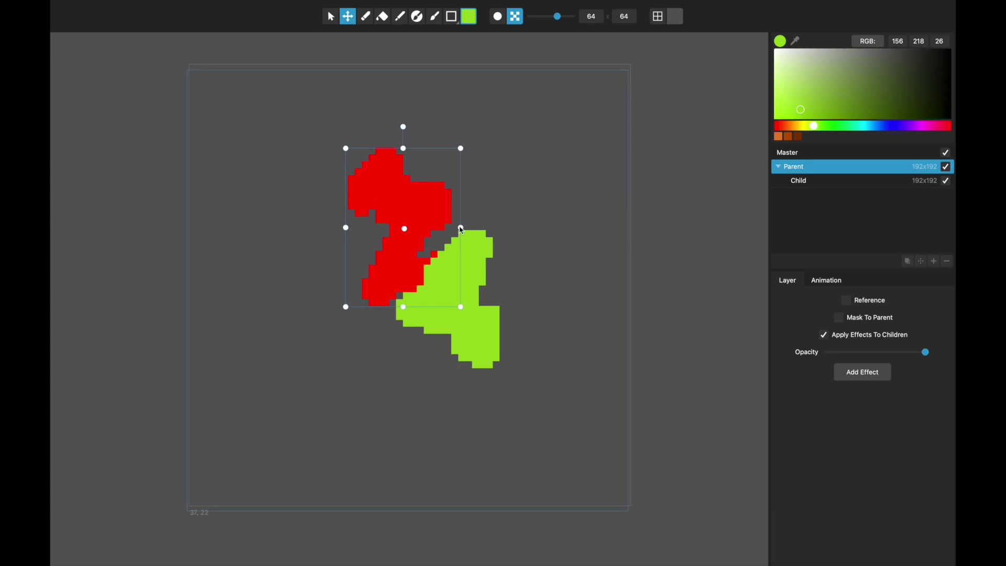
Give Parent a blue 0,124,204 Colorize effect that skips children, toggling it to compare.
click(870, 374)
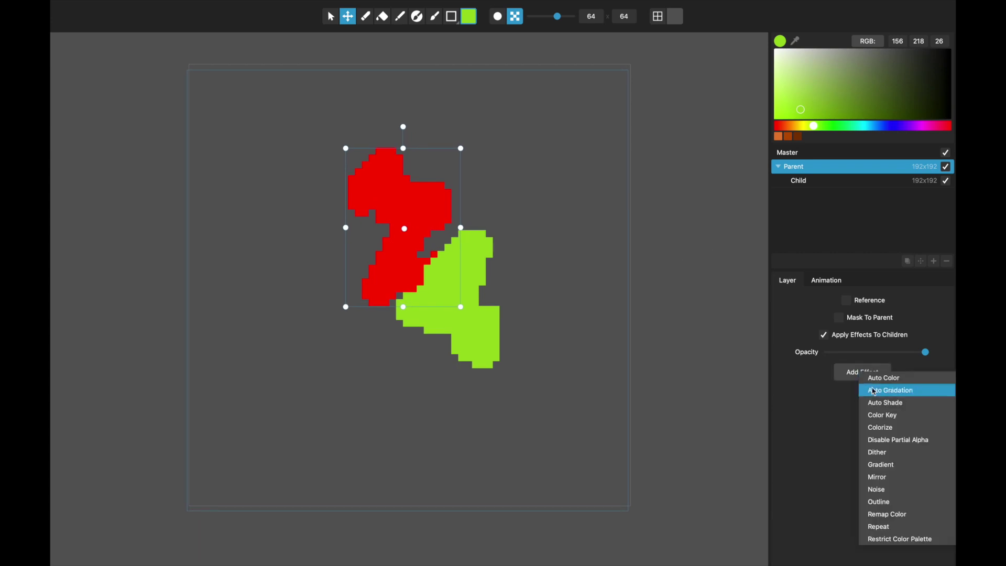
click(892, 428)
click(798, 415)
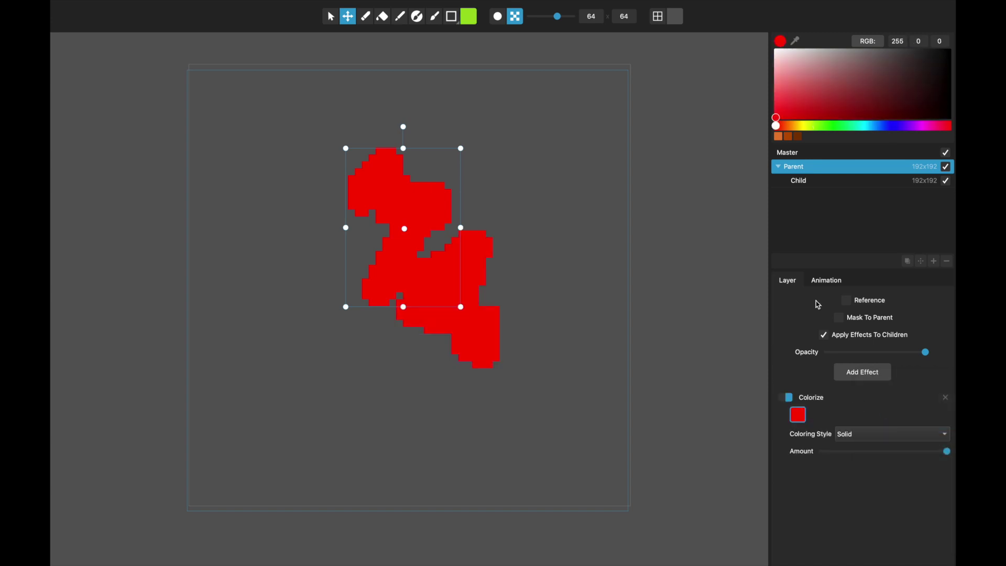
click(877, 127)
mouse_move(822, 90)
mouse_down()
mouse_move(836, 123)
mouse_move(813, 136)
mouse_up()
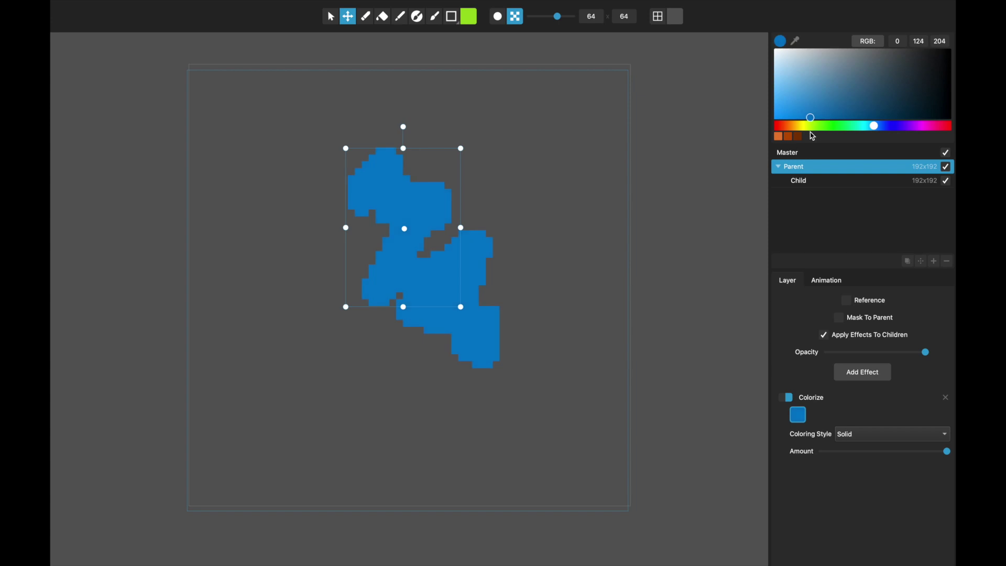
click(826, 335)
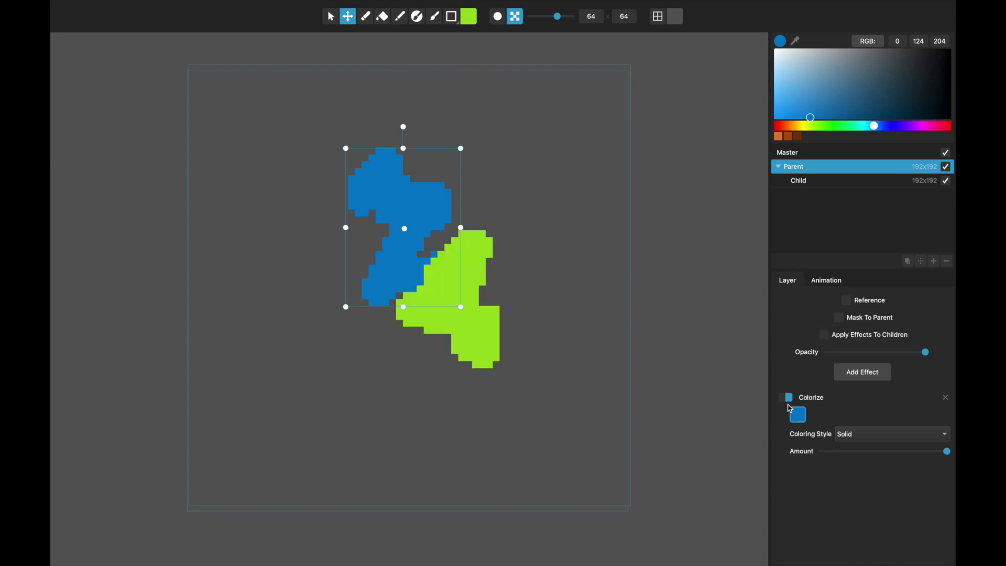
click(789, 403)
click(790, 402)
click(790, 403)
click(790, 403)
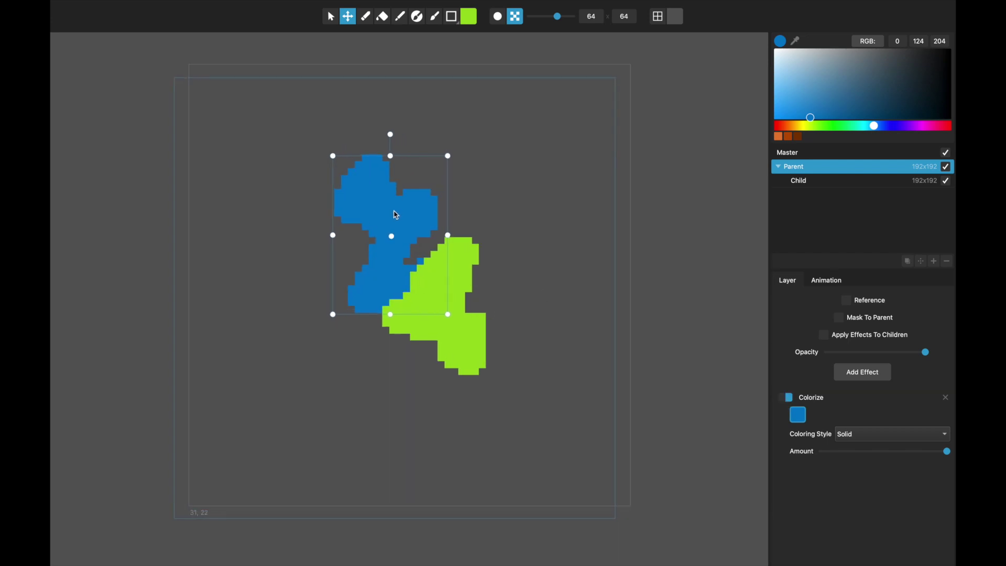
Move and rotate the Parent shape, then shift the green Child shape right and down.
drag(396, 215, 414, 203)
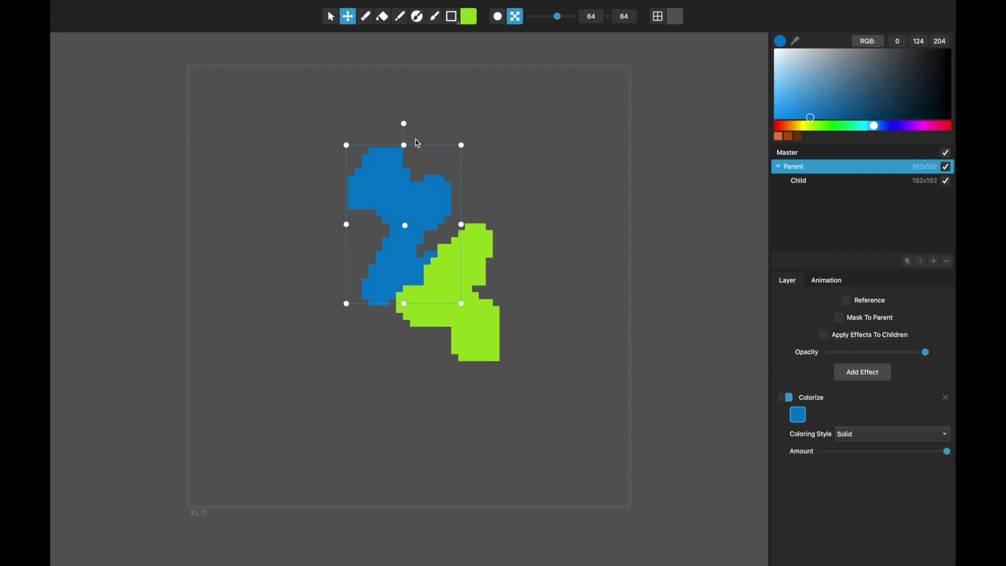
mouse_move(407, 131)
mouse_down()
mouse_move(391, 130)
mouse_move(414, 129)
mouse_move(408, 135)
mouse_up()
drag(408, 187, 402, 181)
drag(465, 291, 484, 298)
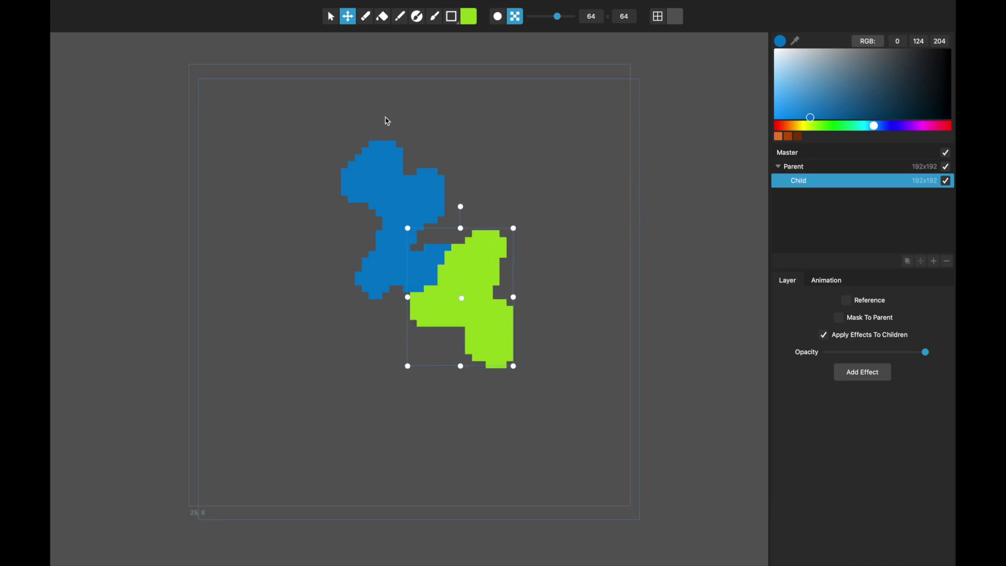
mouse_move(226, 4)
Delete Child, add a new 64x64 layer, then delete Parent.
click(947, 261)
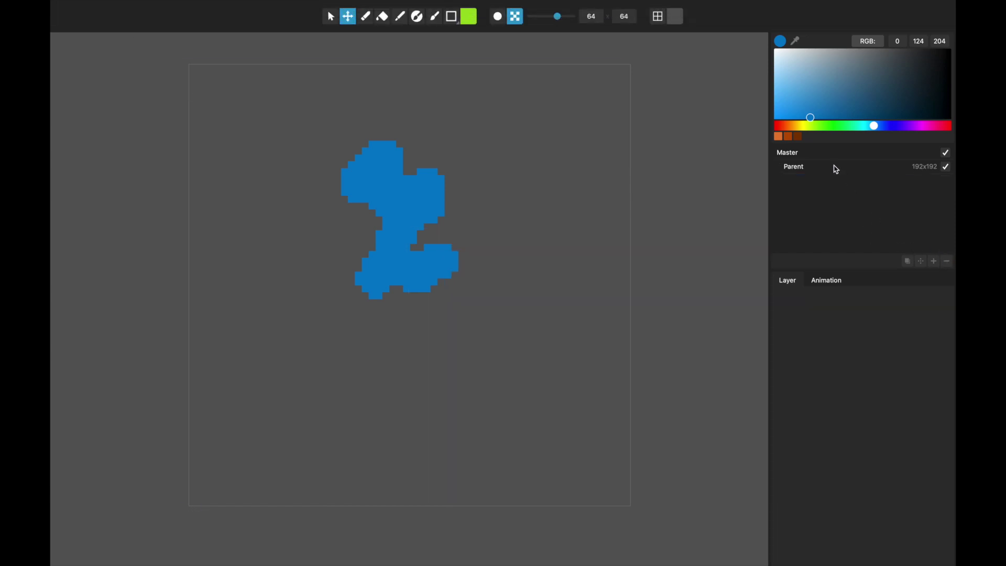
click(837, 168)
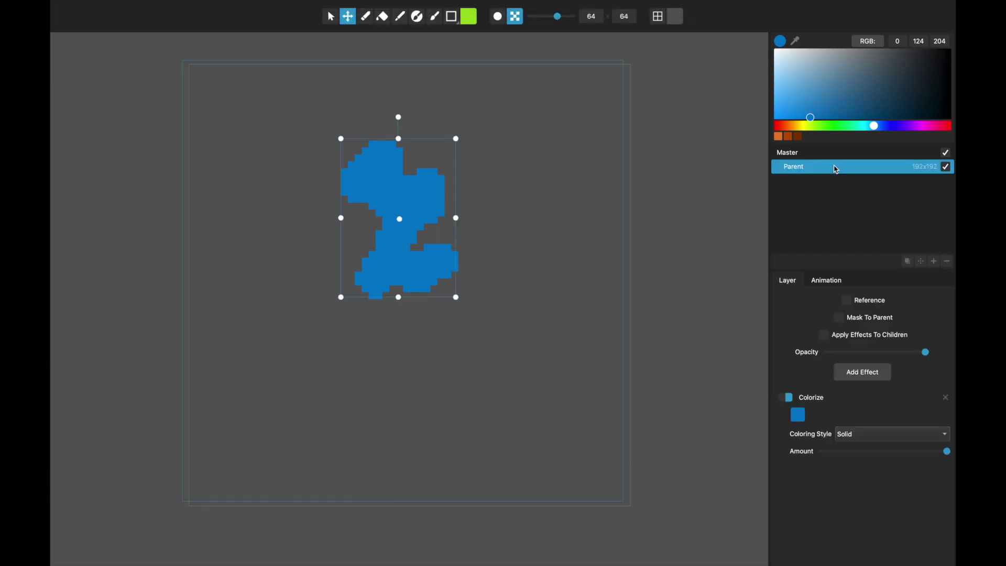
click(934, 261)
click(893, 180)
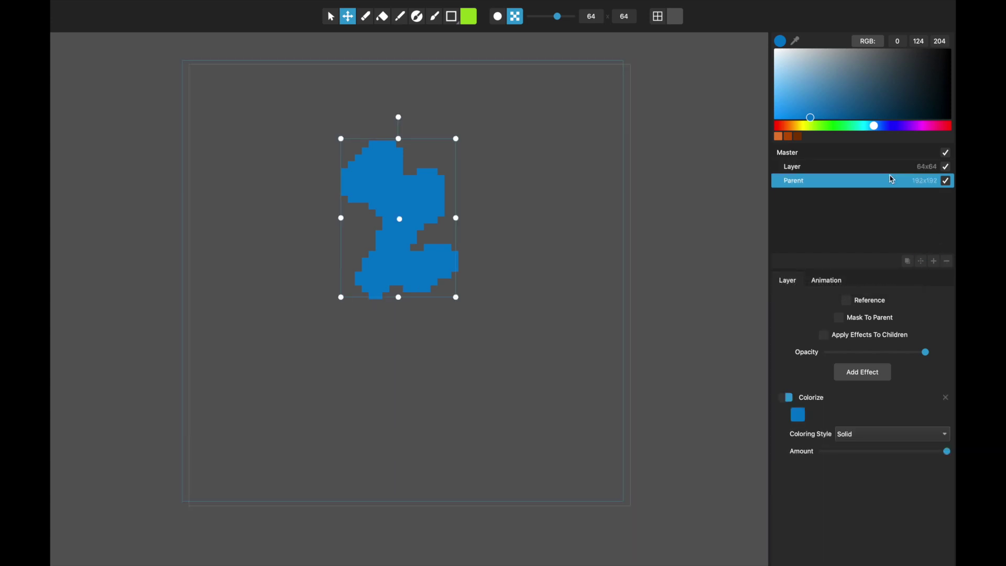
click(946, 261)
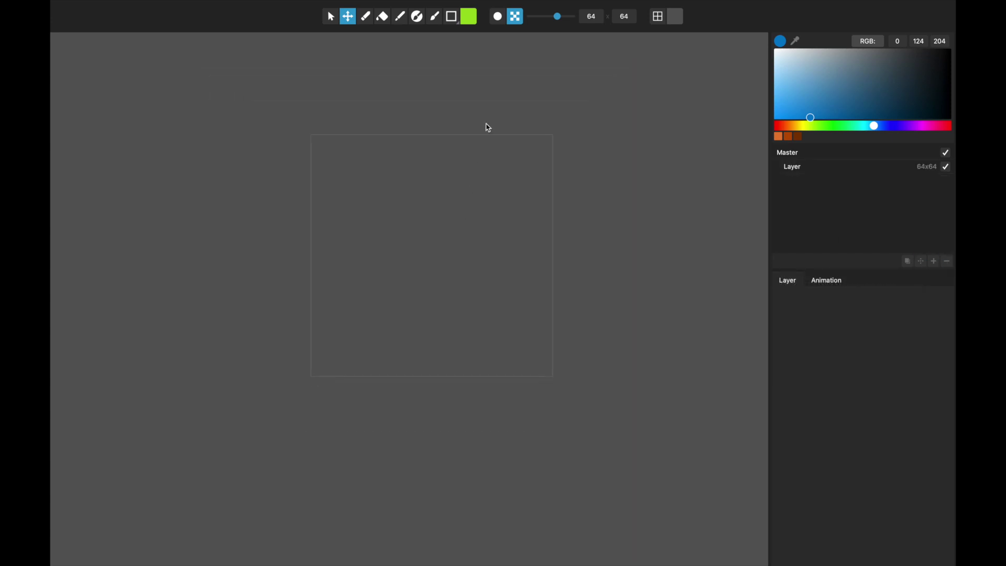
Turn on Tile Horizontal and Tile Vertical in the View menu.
mouse_move(270, 15)
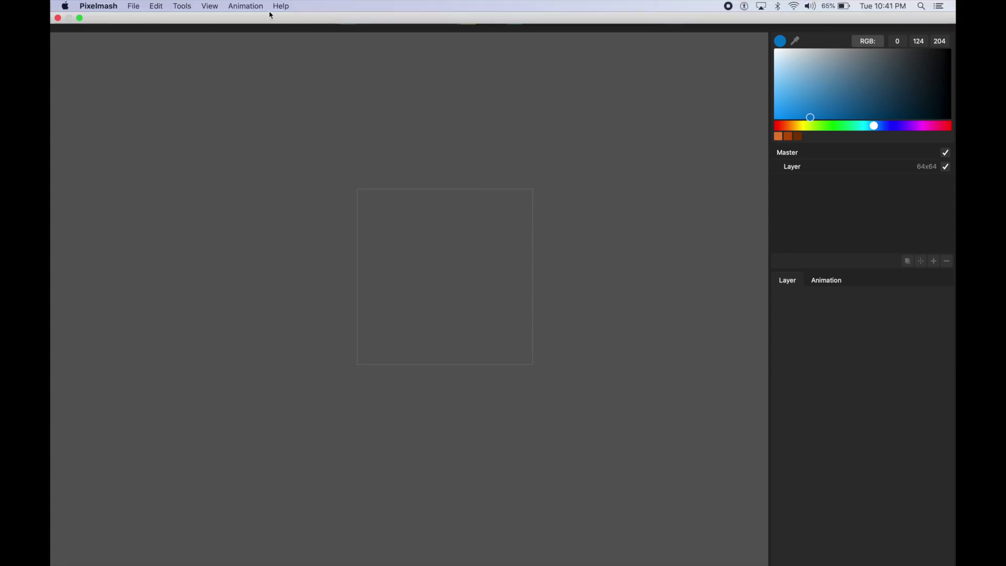
click(210, 7)
click(226, 72)
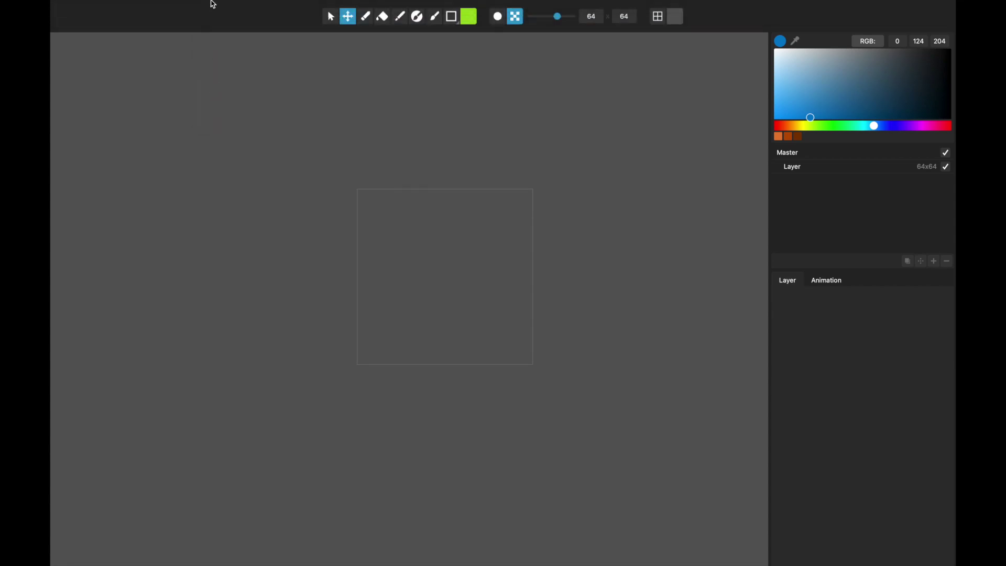
click(212, 5)
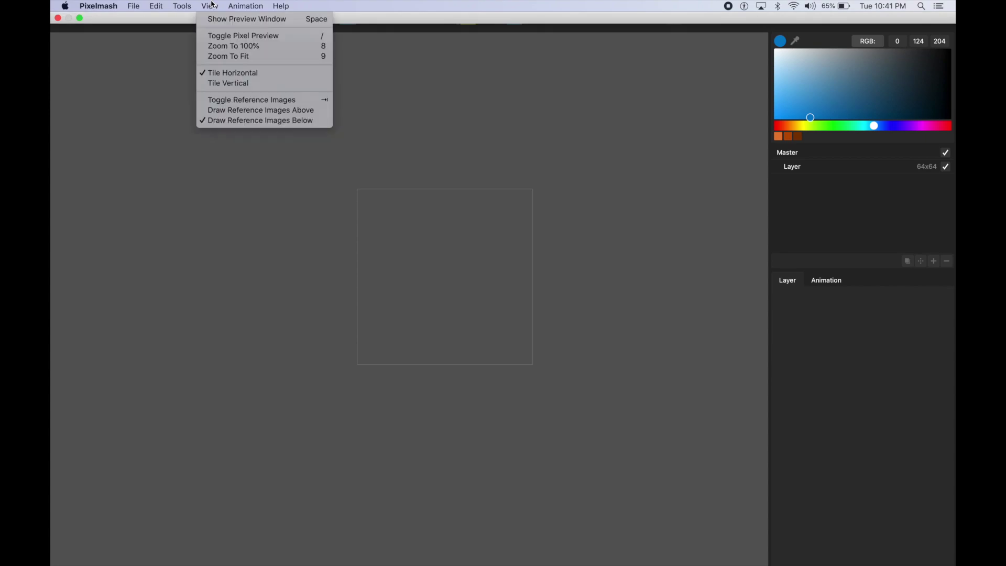
click(220, 83)
Set the pencil colour to white and select the 64x64 layer to paint on.
click(402, 20)
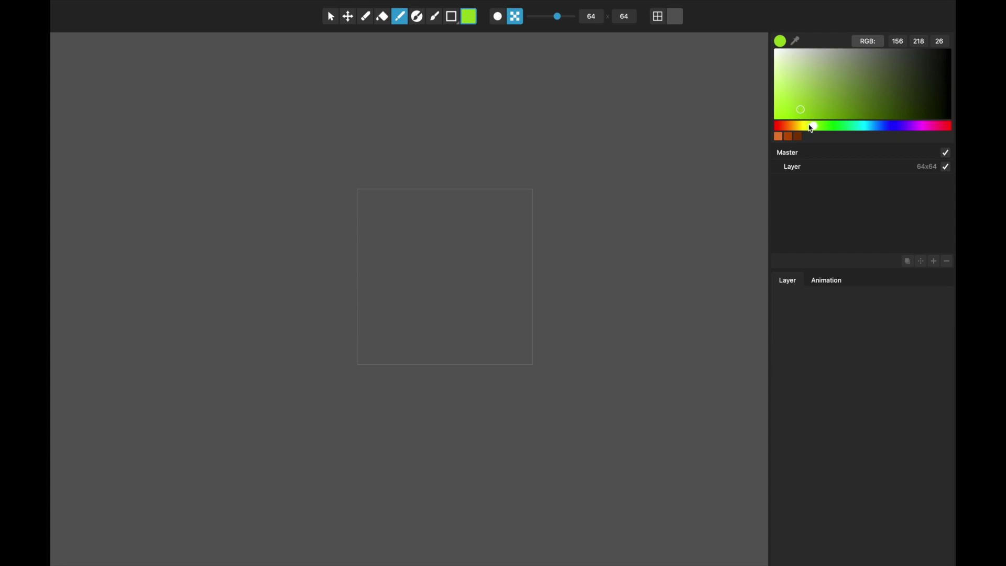
drag(802, 110, 764, 54)
click(432, 266)
click(580, 294)
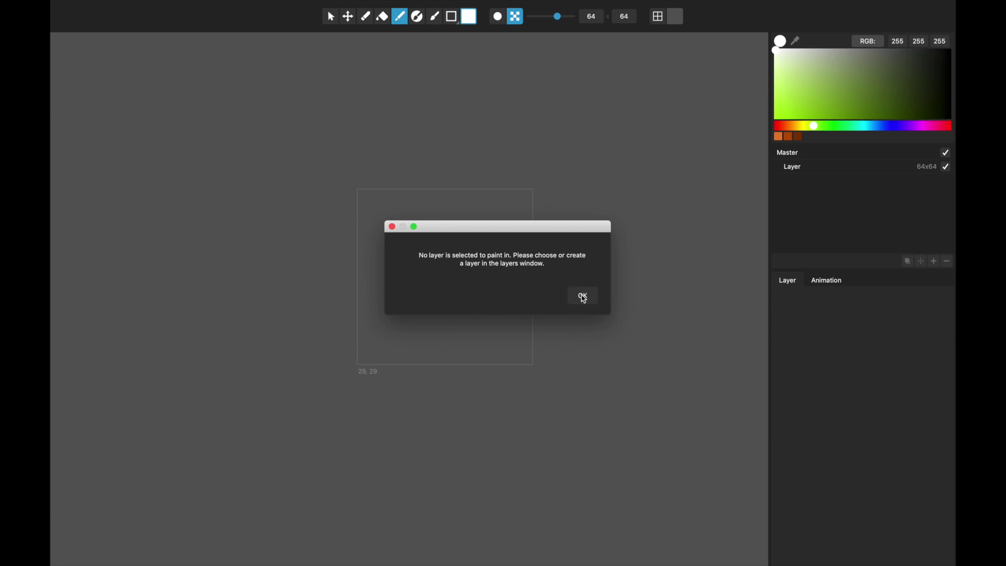
click(809, 166)
Draw a white circle in the tile centre with a stem curving down from it.
mouse_move(439, 280)
mouse_down()
mouse_move(462, 241)
mouse_move(464, 272)
mouse_move(427, 272)
mouse_up()
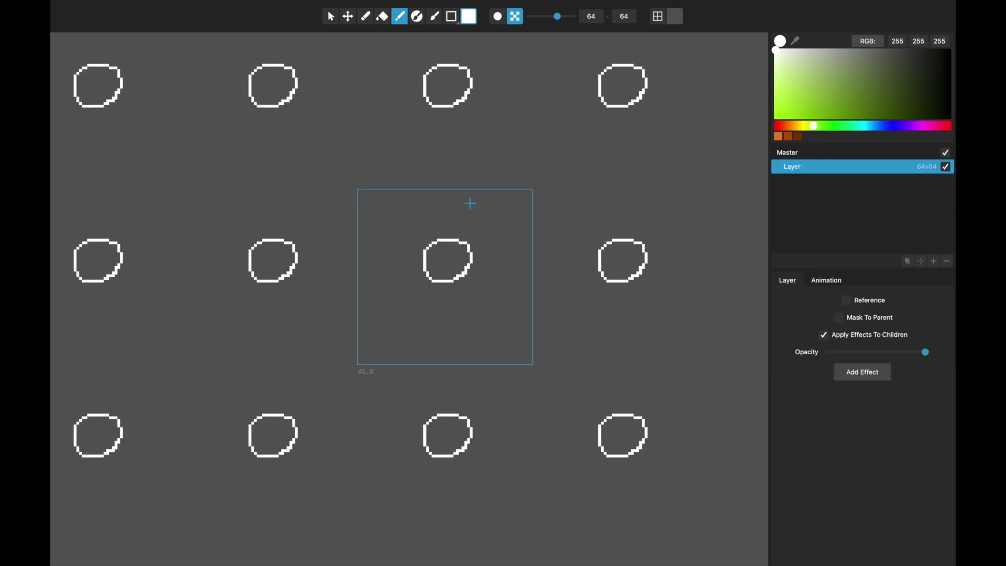
scroll(472, 205, down, 2)
scroll(472, 205, up, 3)
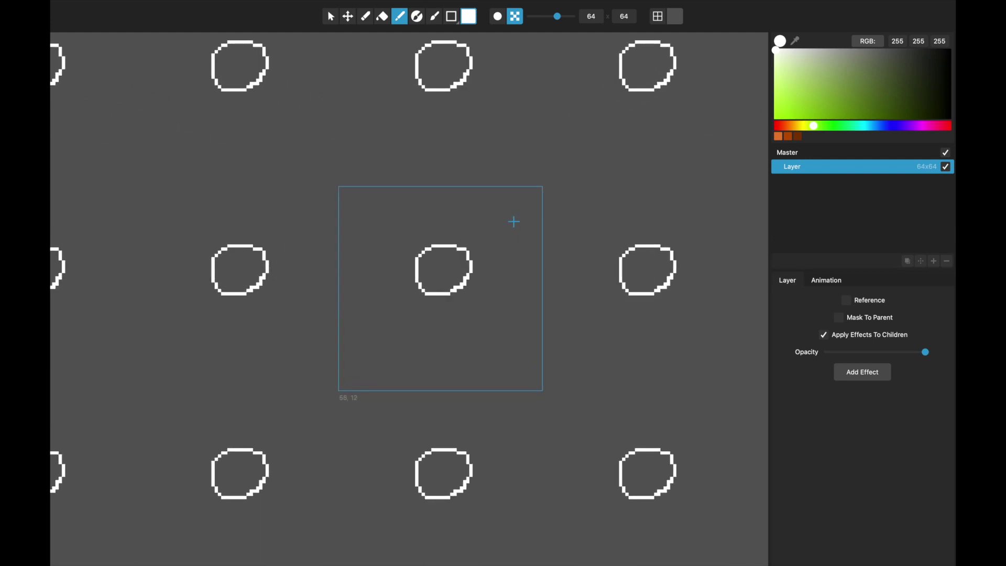
scroll(437, 217, down, 3)
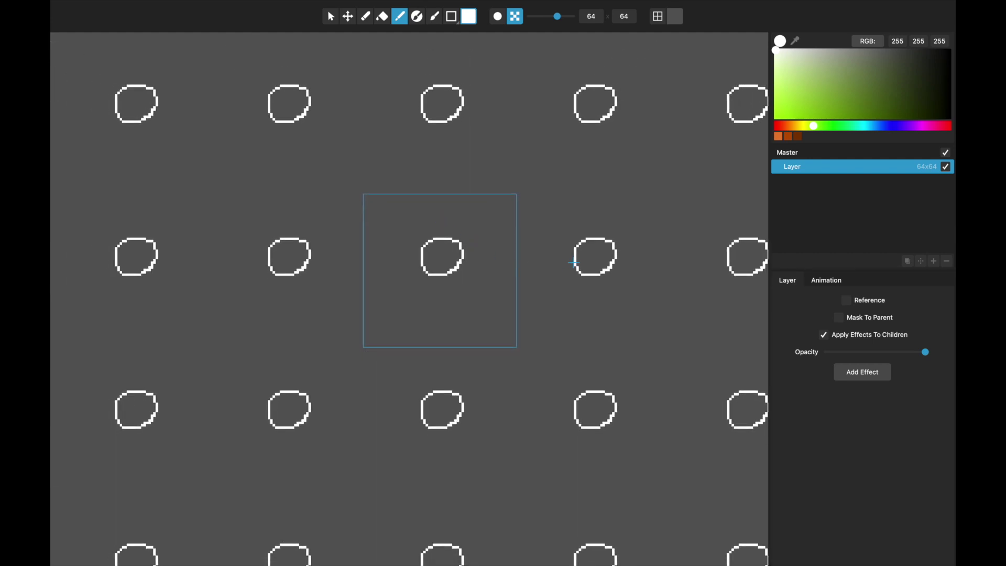
mouse_move(594, 256)
mouse_down()
mouse_move(582, 272)
mouse_move(602, 319)
mouse_move(558, 358)
mouse_move(531, 412)
mouse_move(564, 420)
mouse_up()
scroll(288, 303, down, 1)
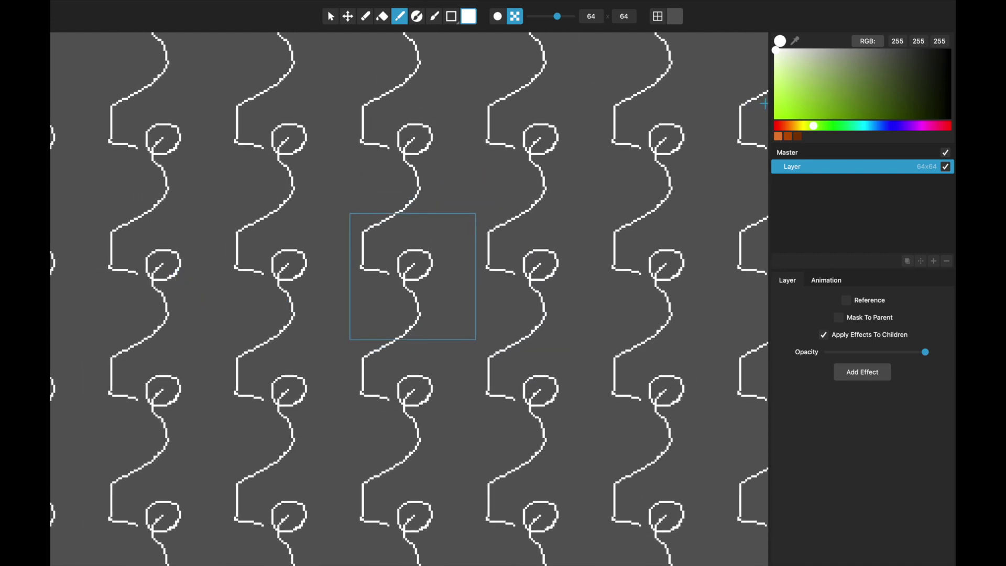
Switch the colour to red and draw looping lines across the tile.
mouse_move(792, 89)
mouse_down()
mouse_move(944, 55)
mouse_move(764, 121)
mouse_move(776, 126)
mouse_up()
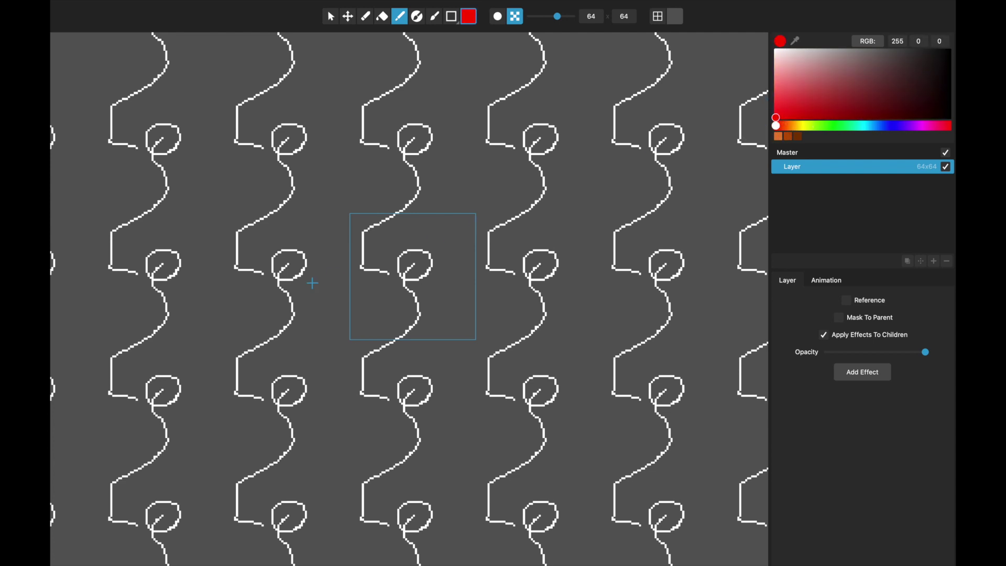
mouse_move(161, 367)
mouse_down()
mouse_move(206, 371)
mouse_move(227, 320)
mouse_move(291, 306)
mouse_move(290, 261)
mouse_move(316, 221)
mouse_move(410, 198)
mouse_move(435, 131)
mouse_move(523, 173)
mouse_move(575, 159)
mouse_move(602, 184)
mouse_move(582, 251)
mouse_move(597, 288)
mouse_move(557, 351)
mouse_move(615, 394)
mouse_move(620, 413)
mouse_move(571, 423)
mouse_move(547, 414)
mouse_move(474, 457)
mouse_move(439, 443)
mouse_move(418, 481)
mouse_up()
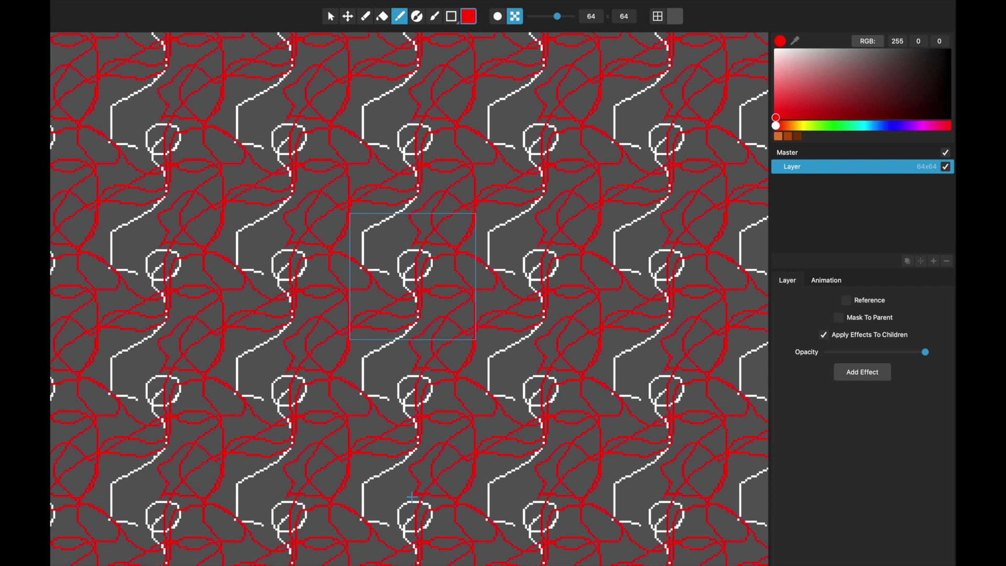
scroll(416, 234, down, 3)
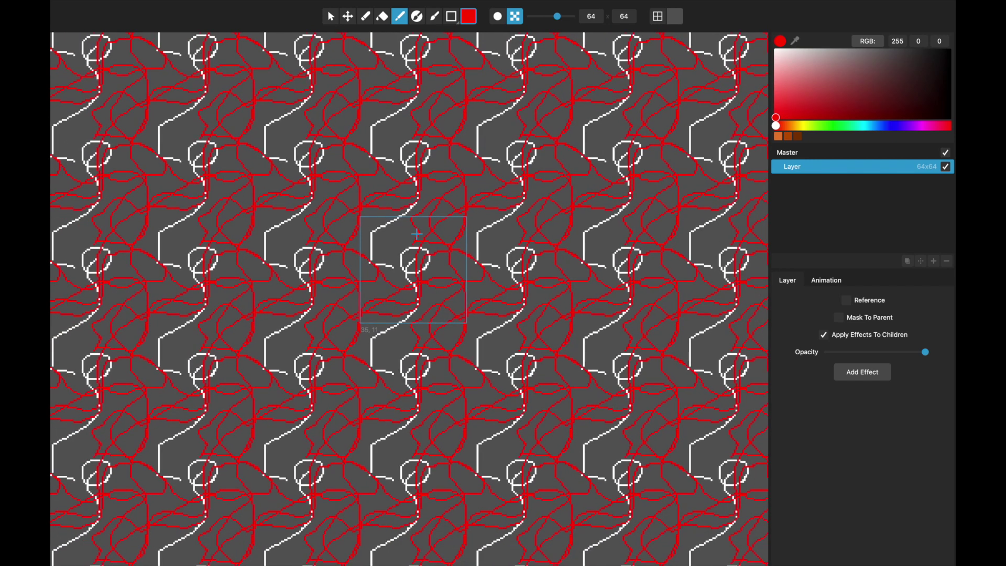
scroll(417, 247, up, 3)
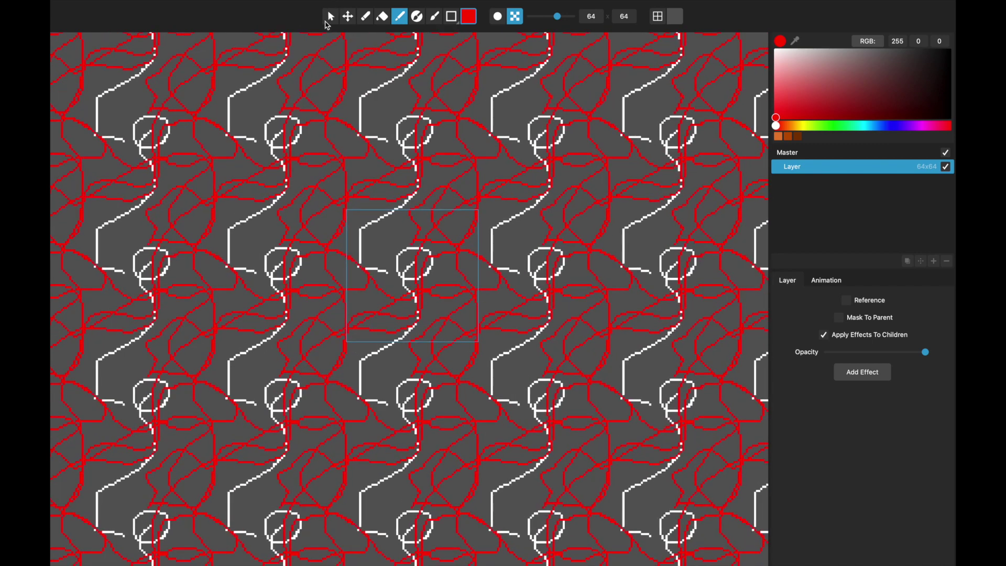
click(330, 17)
scroll(406, 241, up, 2)
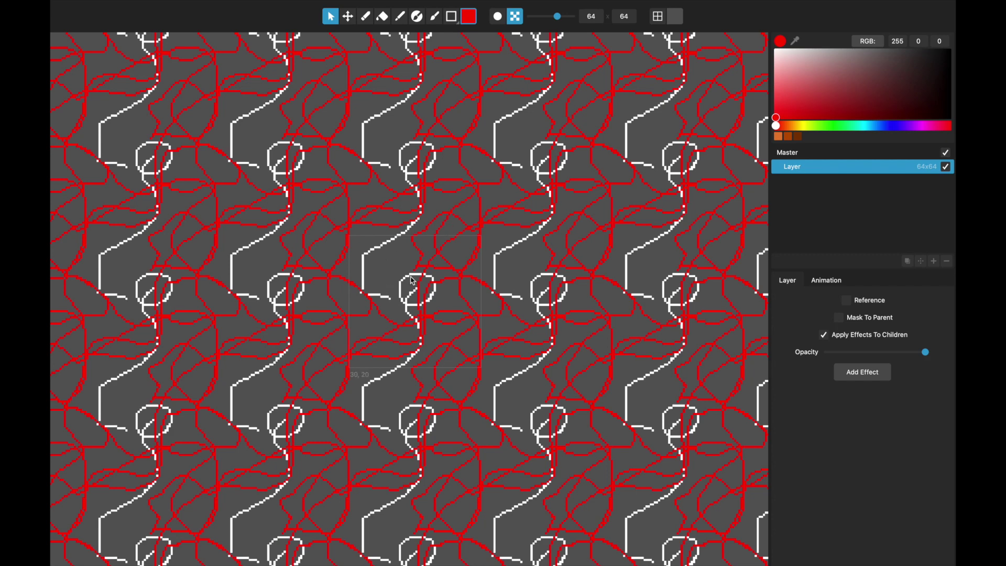
Open tree partial.pmf without saving the tile pattern.
click(138, 5)
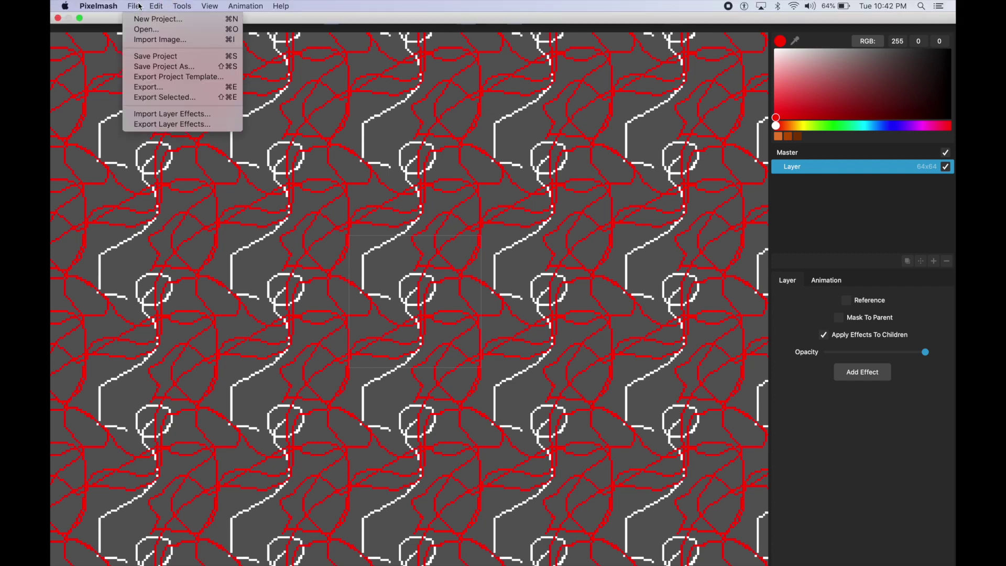
click(164, 30)
click(524, 289)
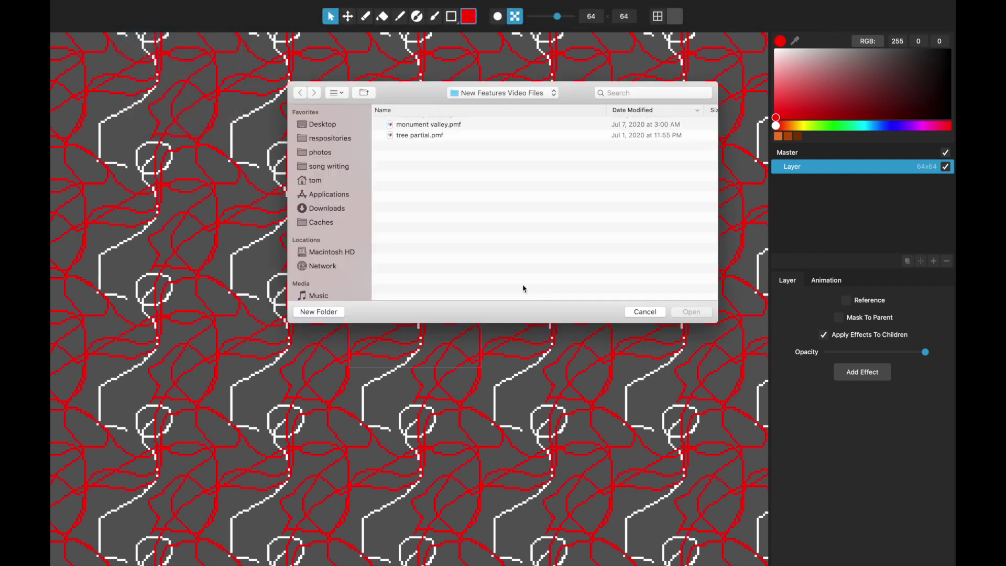
double_click(438, 145)
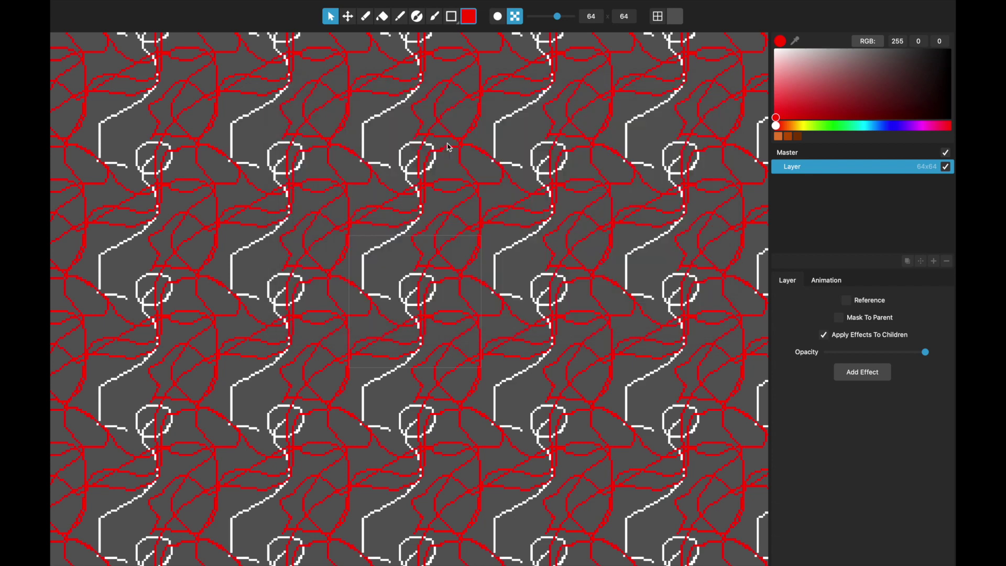
scroll(479, 264, down, 3)
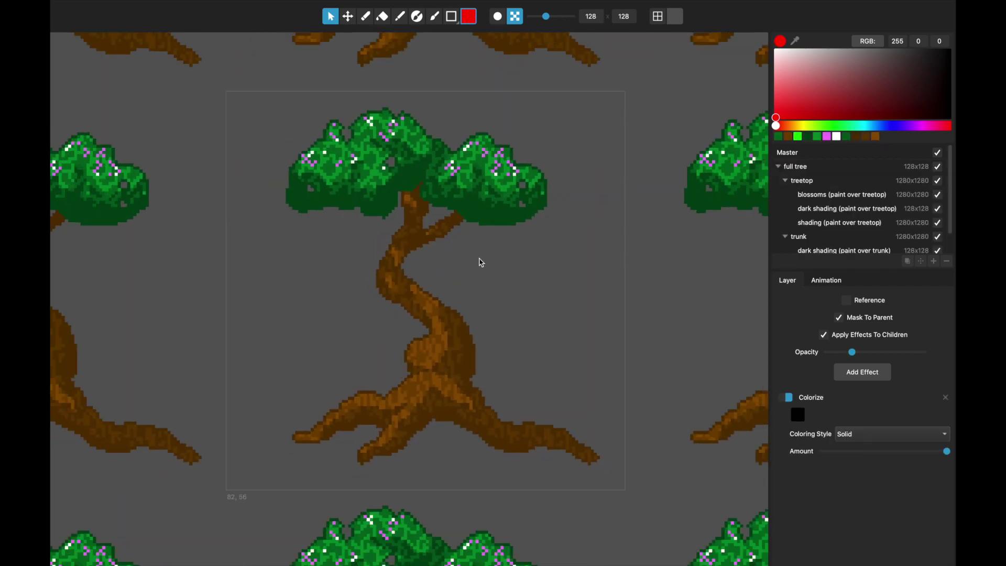
Turn off Tile Horizontal and Tile Vertical so the tree shows once.
click(194, 5)
mouse_move(210, 5)
click(234, 75)
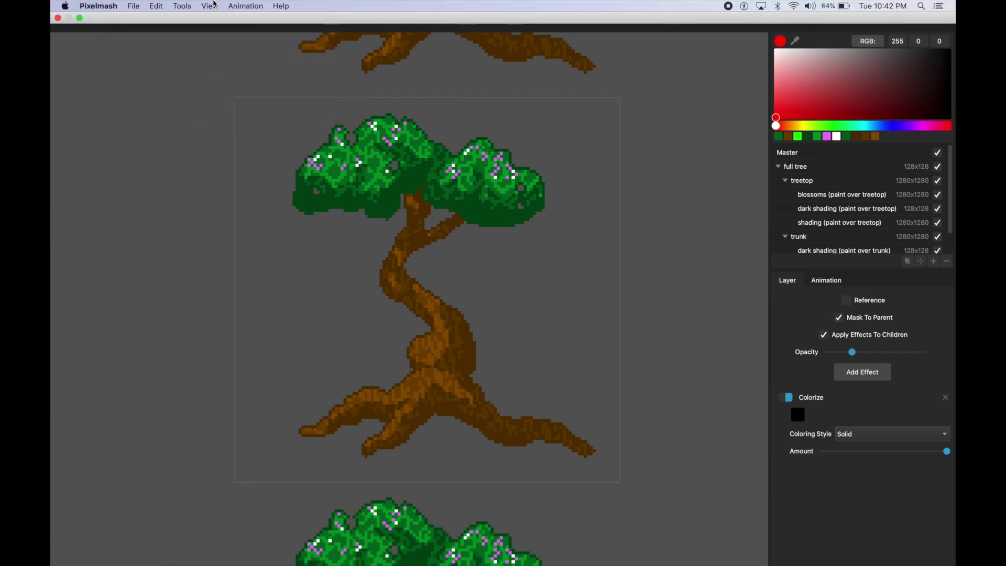
click(210, 5)
click(227, 84)
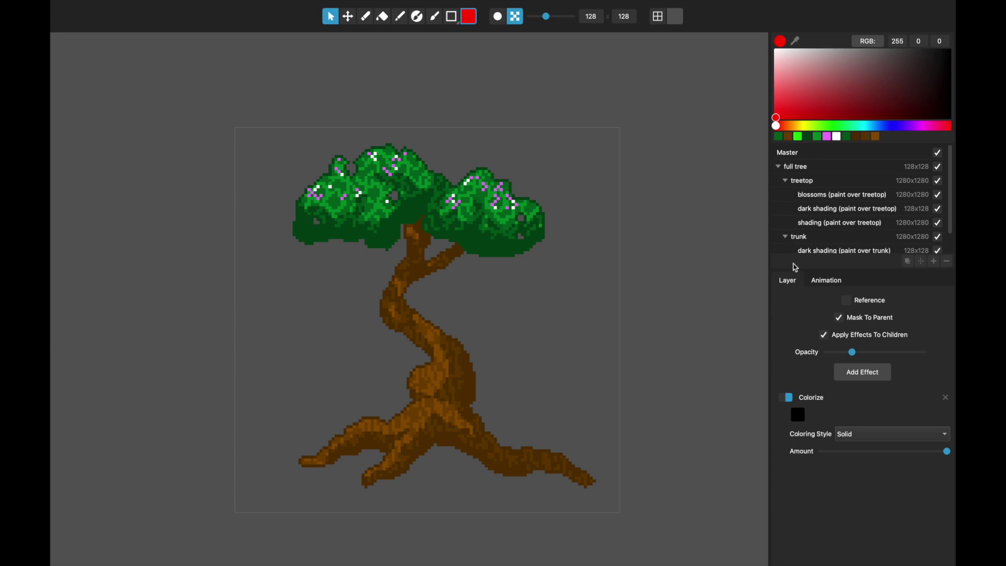
On the trunk layer, brush a new branch rising right and slim its right edge.
drag(794, 269, 794, 329)
click(808, 238)
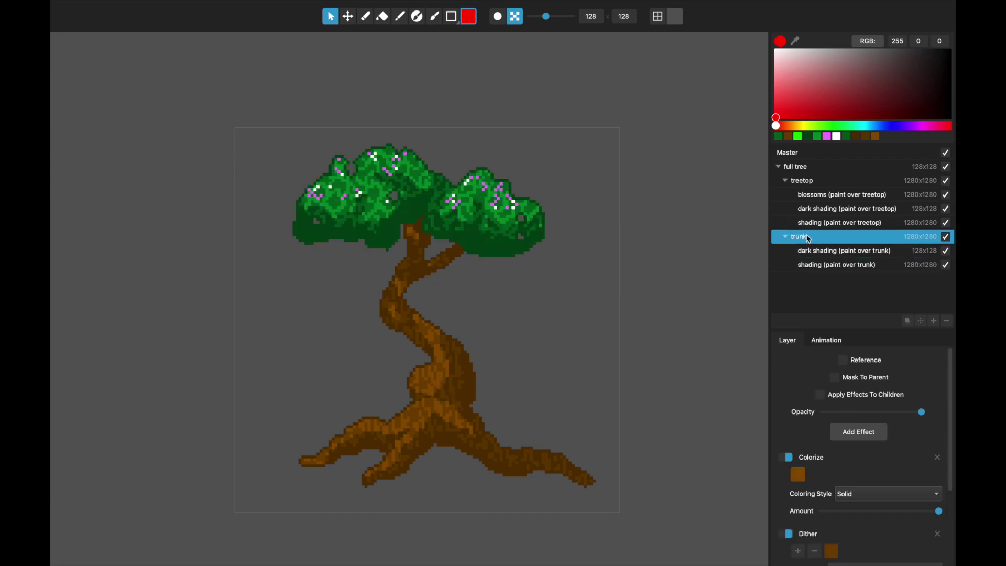
click(435, 17)
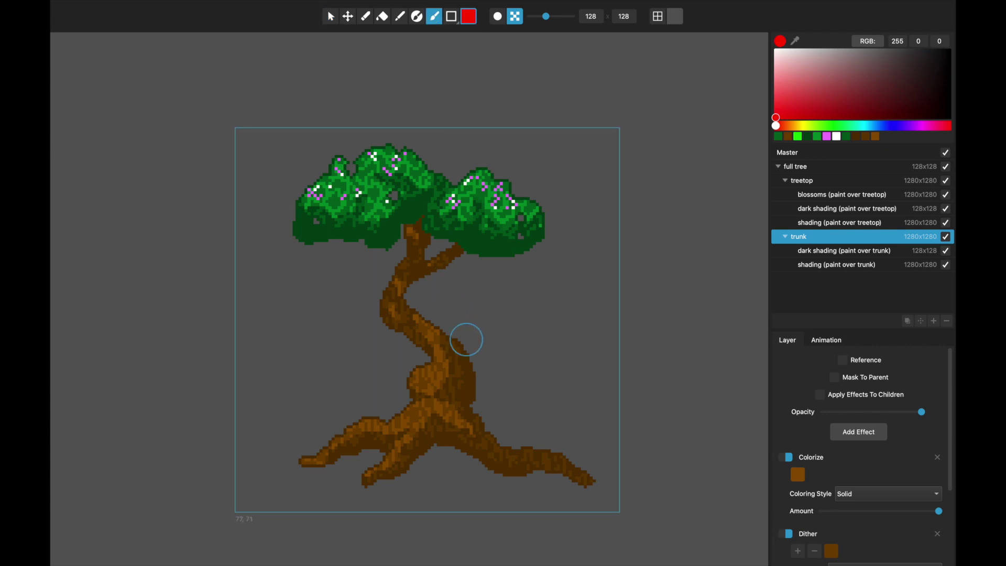
drag(466, 371, 517, 288)
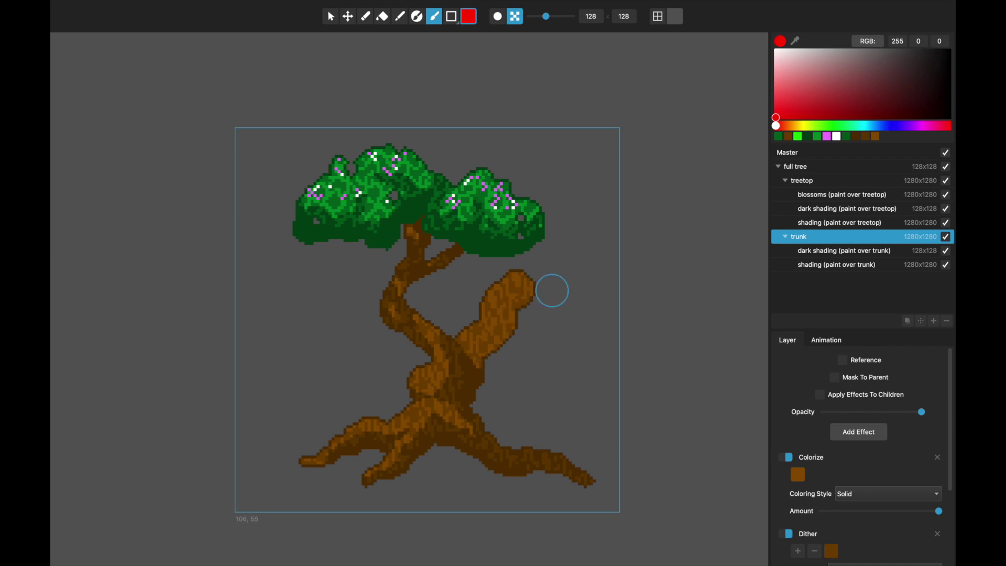
drag(549, 283, 496, 361)
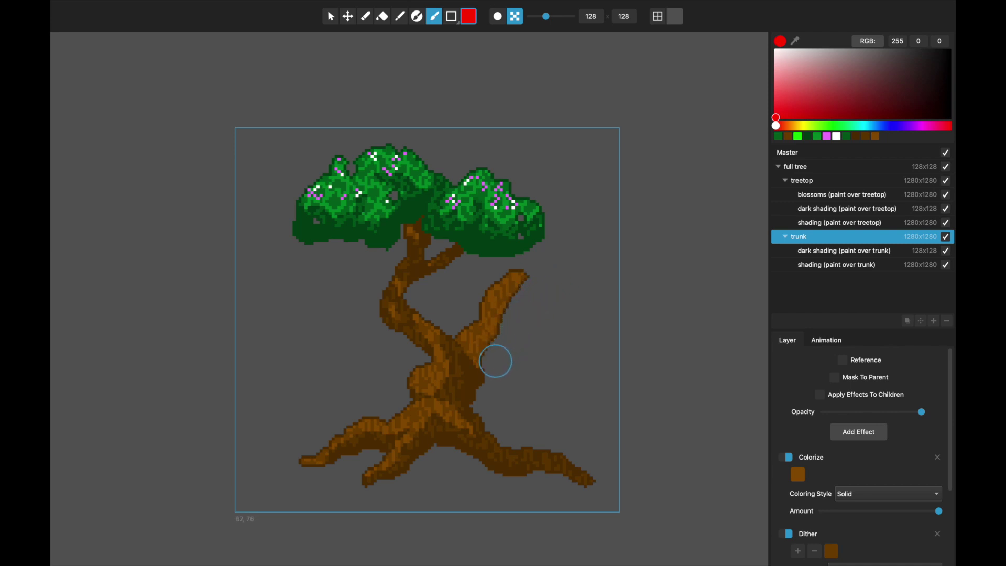
Shade the new branch on the trunk's shading and dark shading layers.
click(832, 255)
click(830, 264)
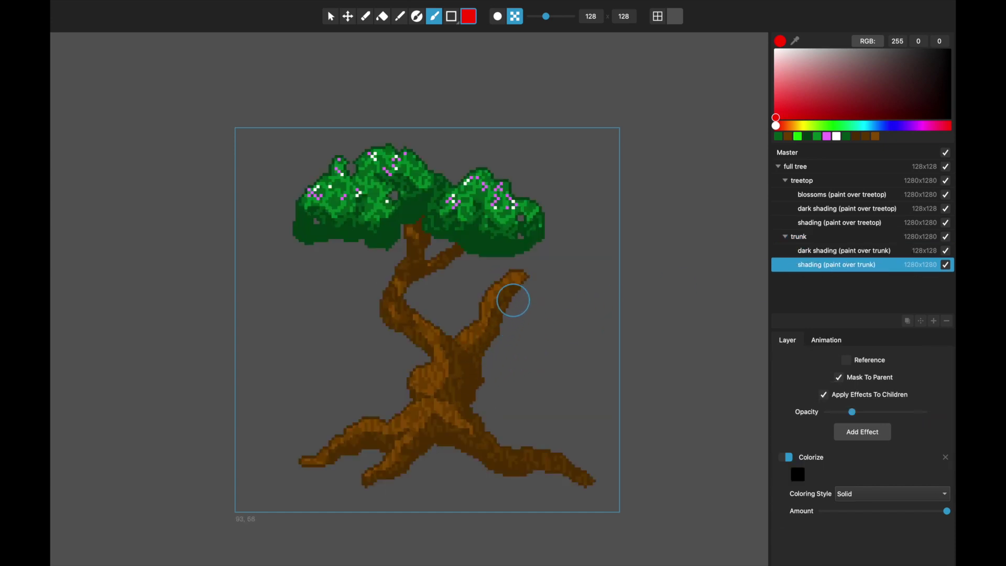
click(844, 256)
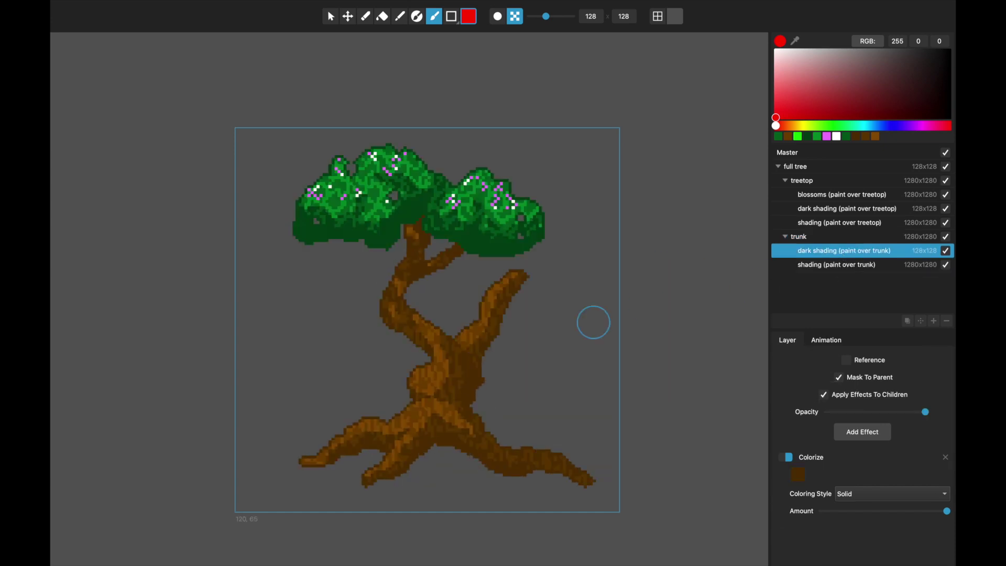
scroll(525, 349, up, 2)
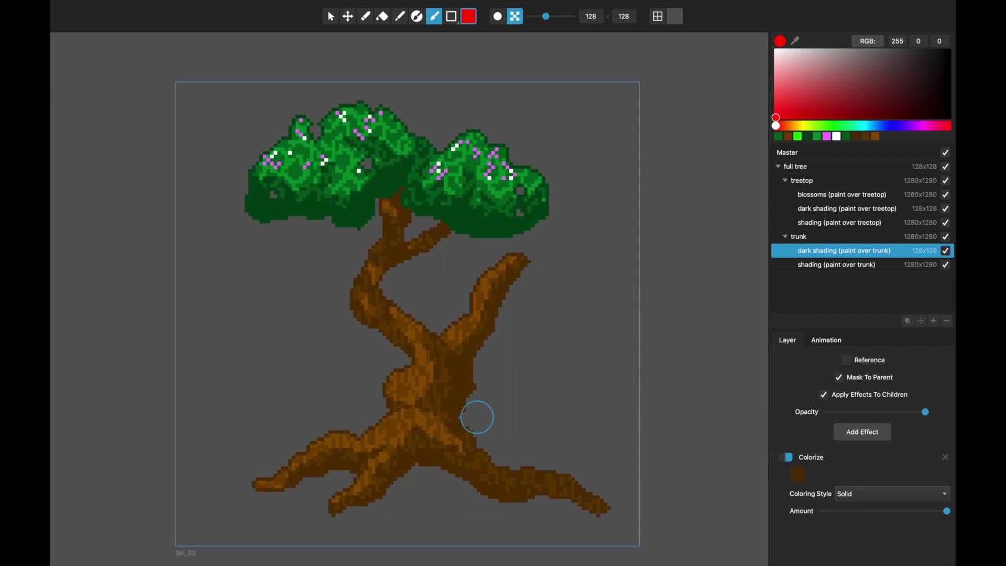
click(820, 263)
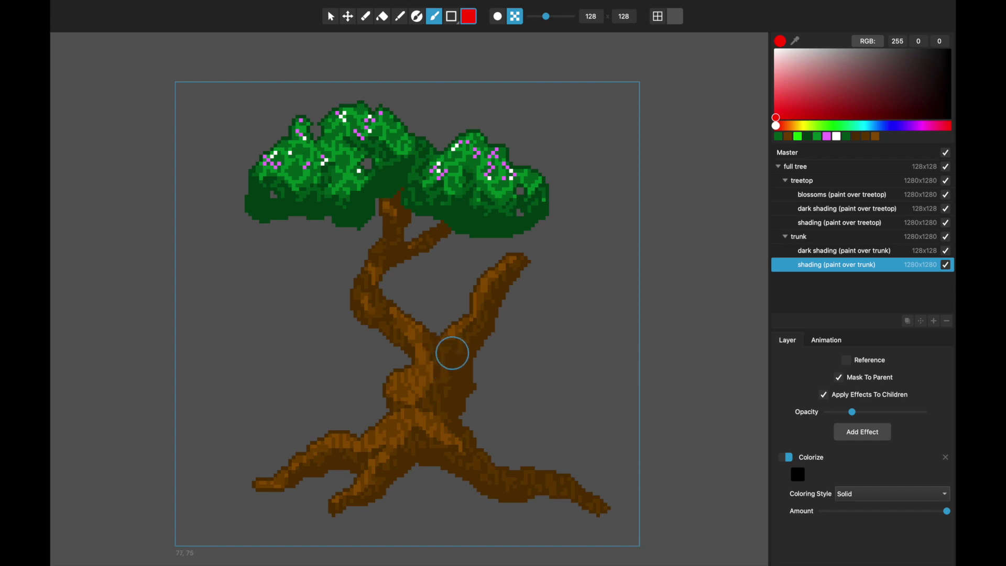
click(331, 17)
scroll(366, 192, down, 1)
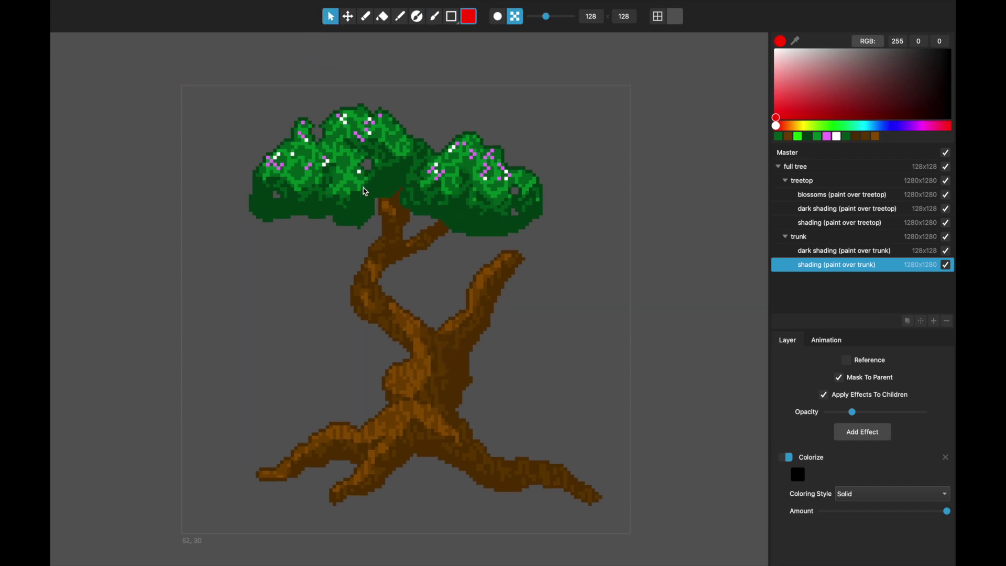
scroll(366, 192, down, 1)
mouse_move(180, 5)
click(134, 6)
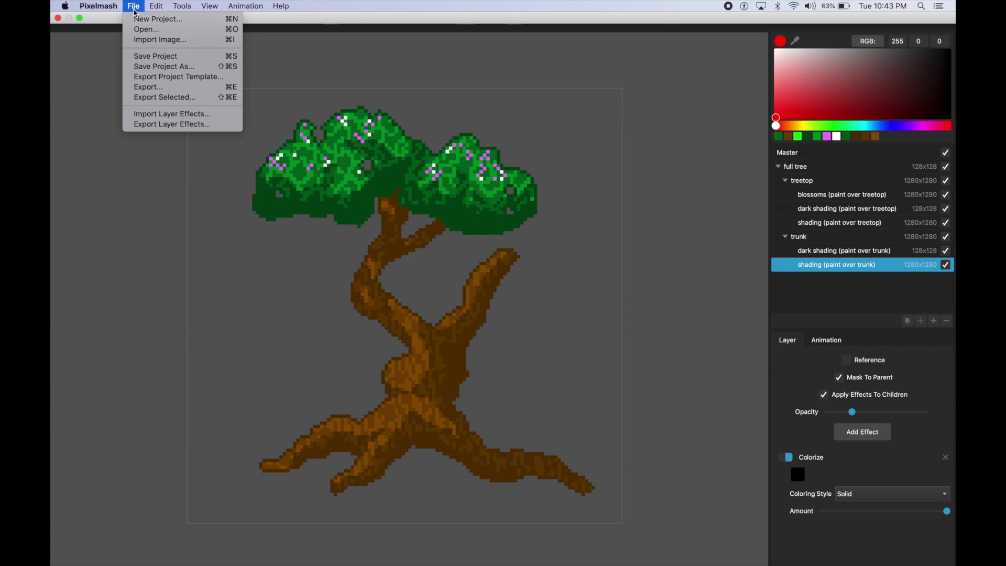
Export the project as a template saved as tree template.pmf.
click(169, 79)
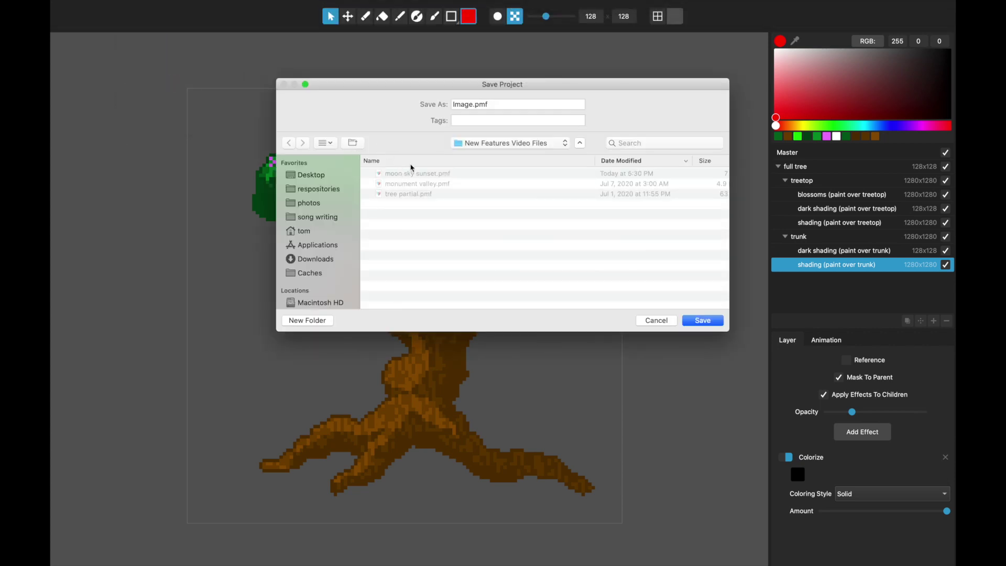
text(tree templat)
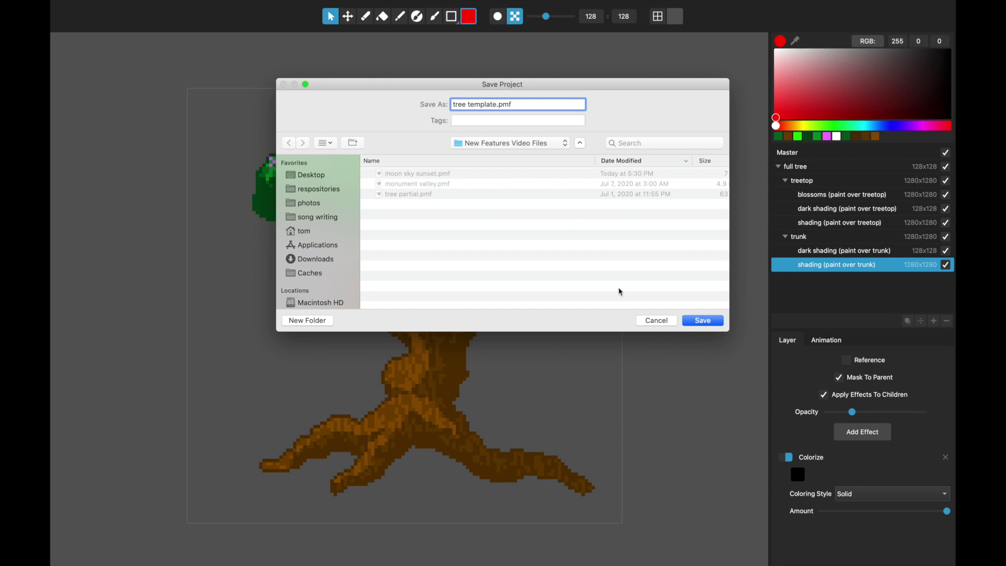
click(696, 322)
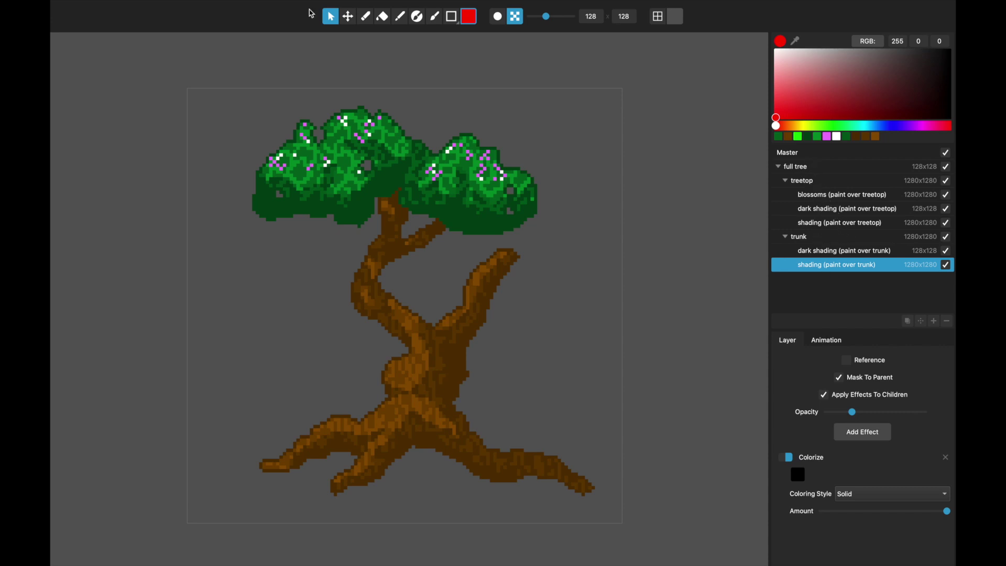
Discard the tree edits, open tree template.pmf, and select its trunk layer.
mouse_move(246, 4)
click(134, 6)
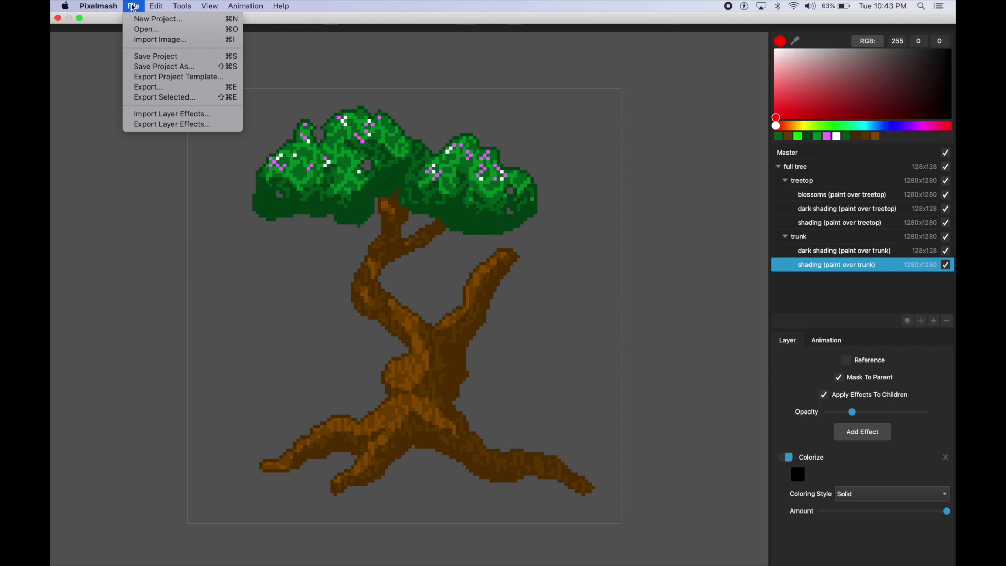
click(152, 30)
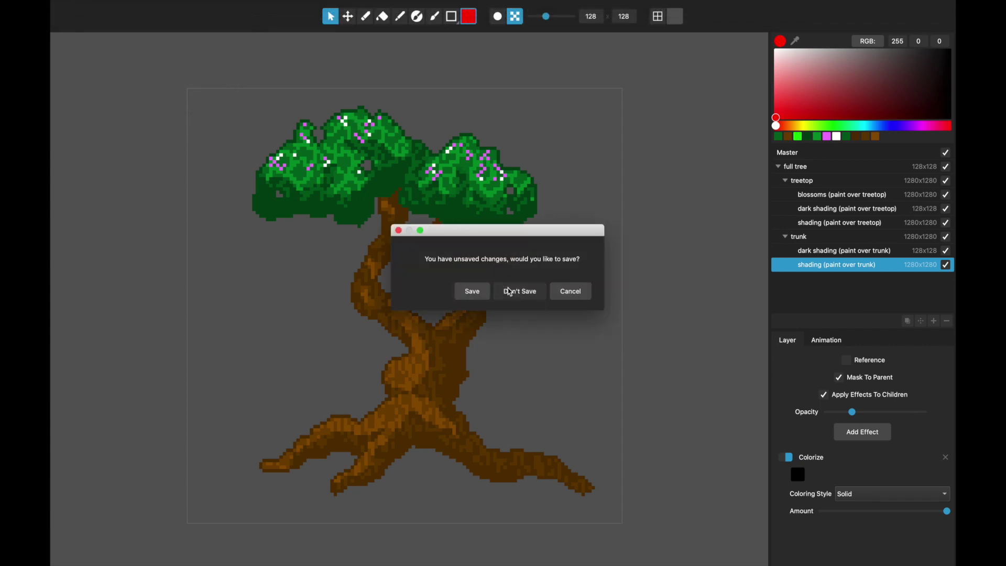
click(517, 291)
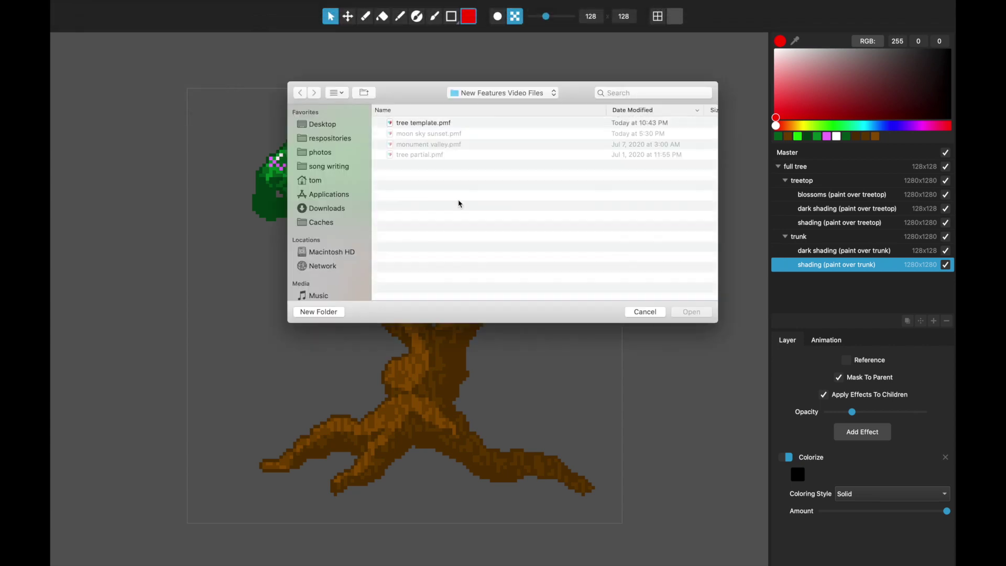
double_click(425, 123)
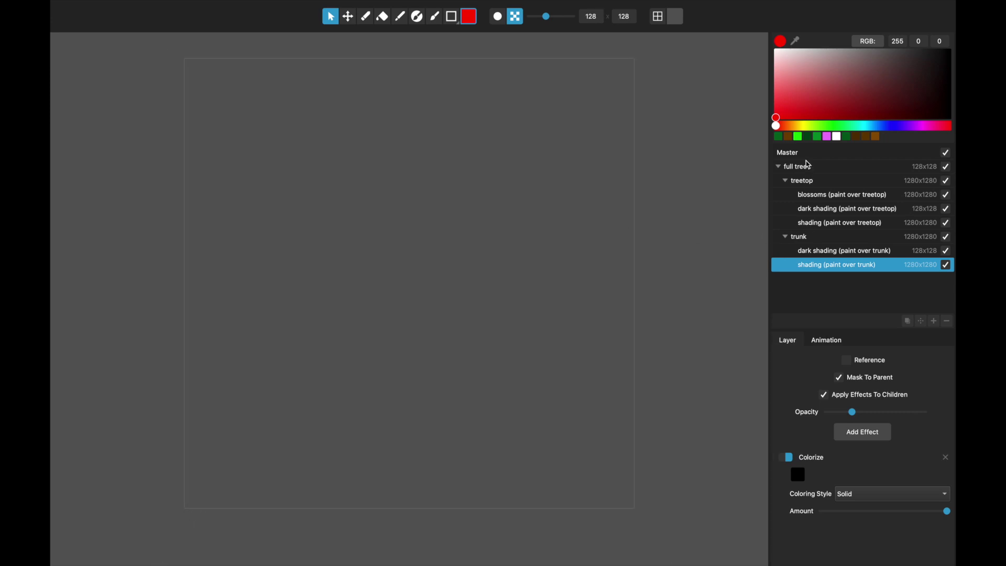
click(810, 238)
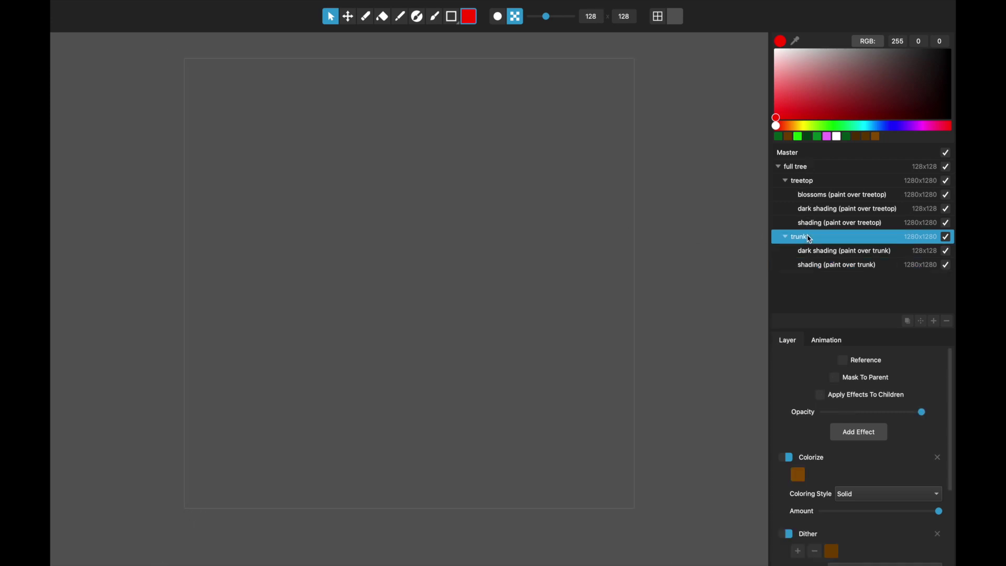
Brush a new trunk shape down to the lower left and trim the left root's underside.
click(434, 17)
mouse_move(418, 225)
mouse_down()
mouse_move(431, 316)
mouse_move(371, 402)
mouse_move(317, 431)
mouse_move(393, 411)
mouse_move(446, 358)
mouse_move(420, 304)
mouse_move(434, 229)
mouse_move(469, 260)
mouse_move(477, 243)
mouse_move(469, 235)
mouse_move(461, 244)
mouse_move(459, 319)
mouse_move(474, 364)
mouse_move(427, 395)
mouse_move(511, 429)
mouse_move(537, 452)
mouse_move(461, 434)
mouse_up()
drag(363, 442, 285, 445)
Shade the lower trunk and right side, then add dark shading along the right side.
click(826, 250)
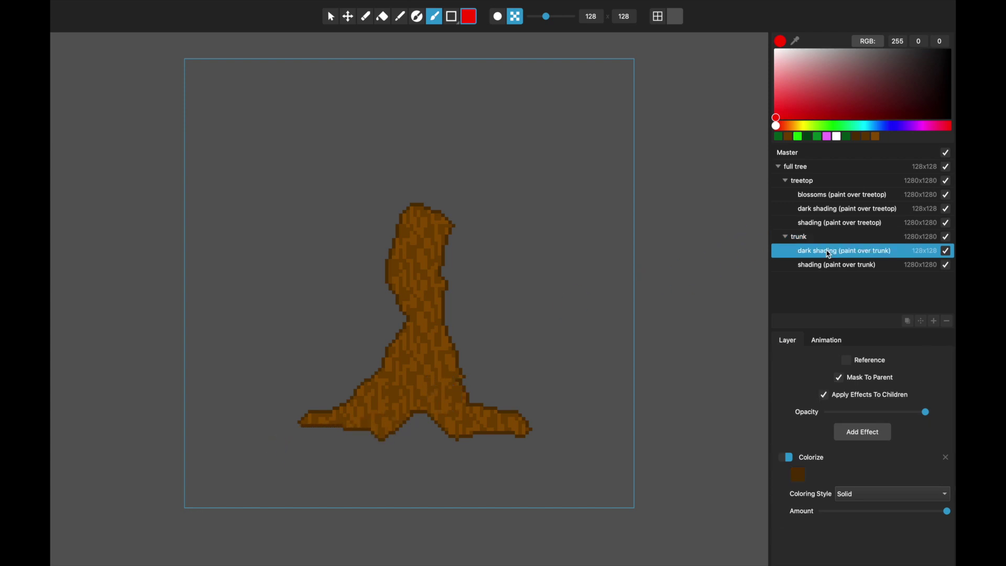
click(816, 266)
mouse_move(531, 424)
mouse_down()
mouse_move(452, 435)
mouse_move(422, 422)
mouse_move(411, 401)
mouse_move(371, 432)
mouse_up()
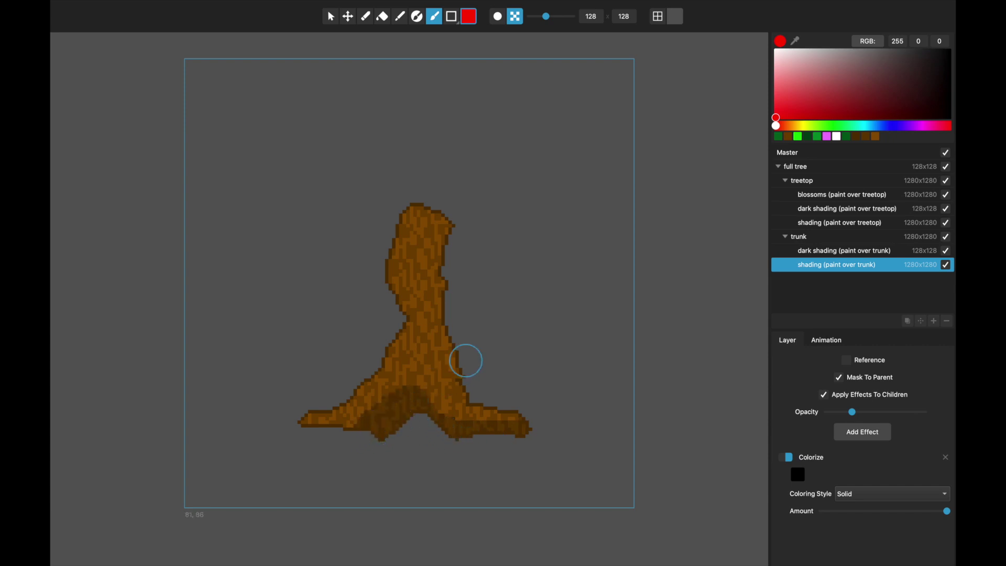
mouse_move(465, 359)
mouse_down()
mouse_move(438, 321)
mouse_move(442, 279)
mouse_move(431, 249)
mouse_move(454, 235)
mouse_up()
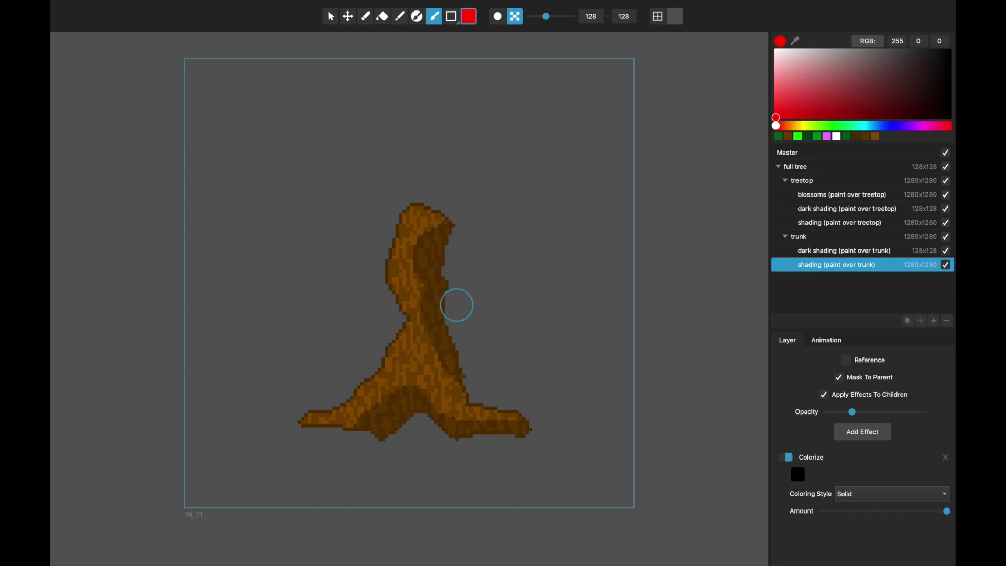
scroll(422, 386, up, 1)
scroll(422, 386, up, 1)
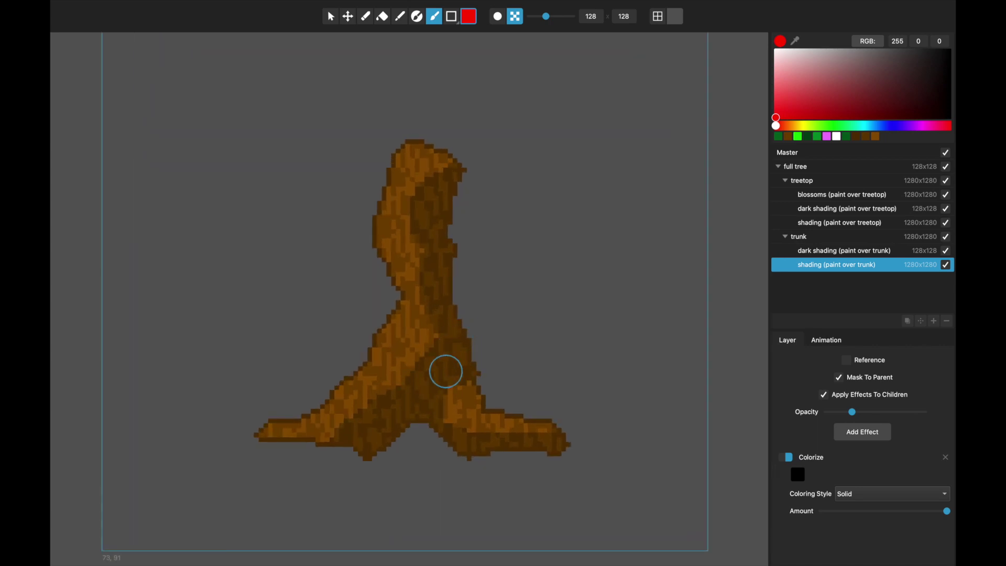
click(808, 252)
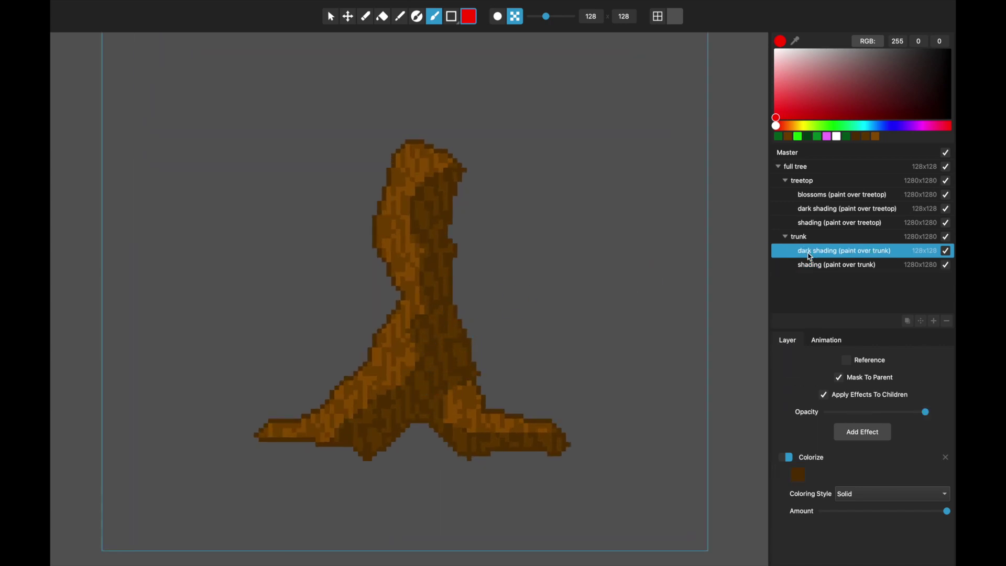
mouse_move(451, 279)
mouse_down()
mouse_move(463, 363)
mouse_move(380, 449)
mouse_move(395, 427)
mouse_move(427, 445)
mouse_up()
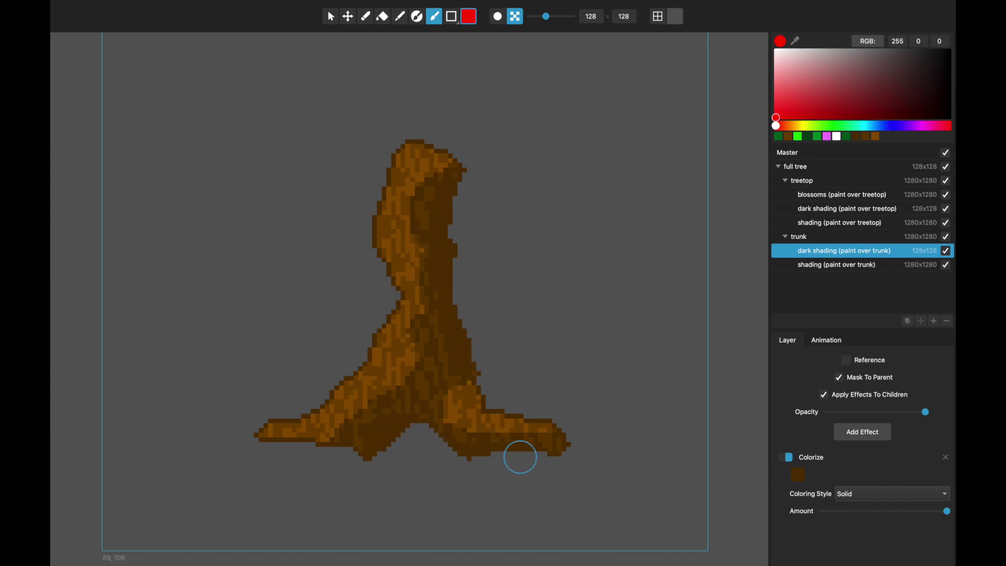
scroll(486, 299, down, 2)
Paint the green treetop, its left-edge shading and dark lower-left shading on their layers.
click(838, 182)
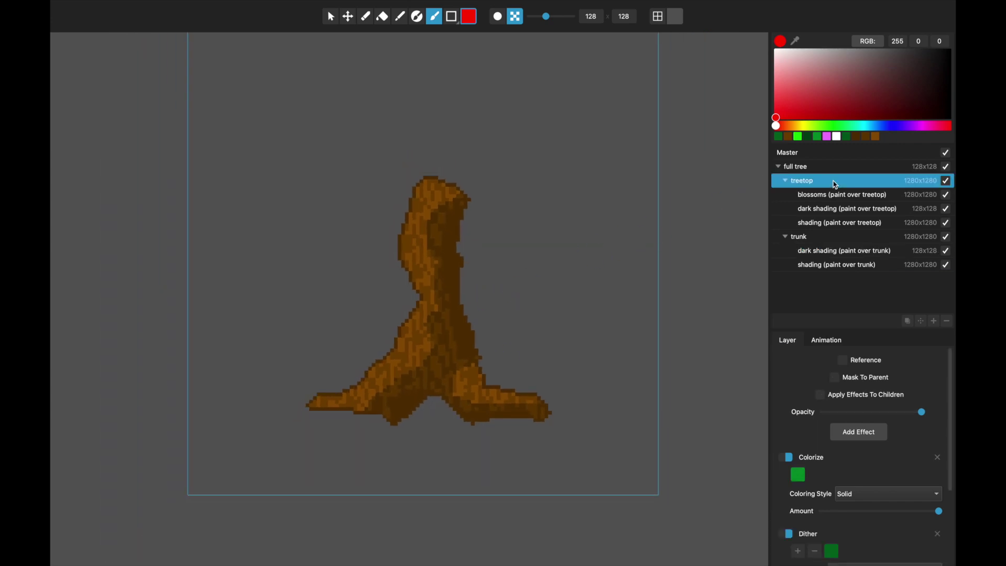
mouse_move(418, 151)
mouse_down()
mouse_move(354, 171)
mouse_move(424, 188)
mouse_move(406, 131)
mouse_move(296, 136)
mouse_move(361, 215)
mouse_move(438, 176)
mouse_move(463, 179)
mouse_up()
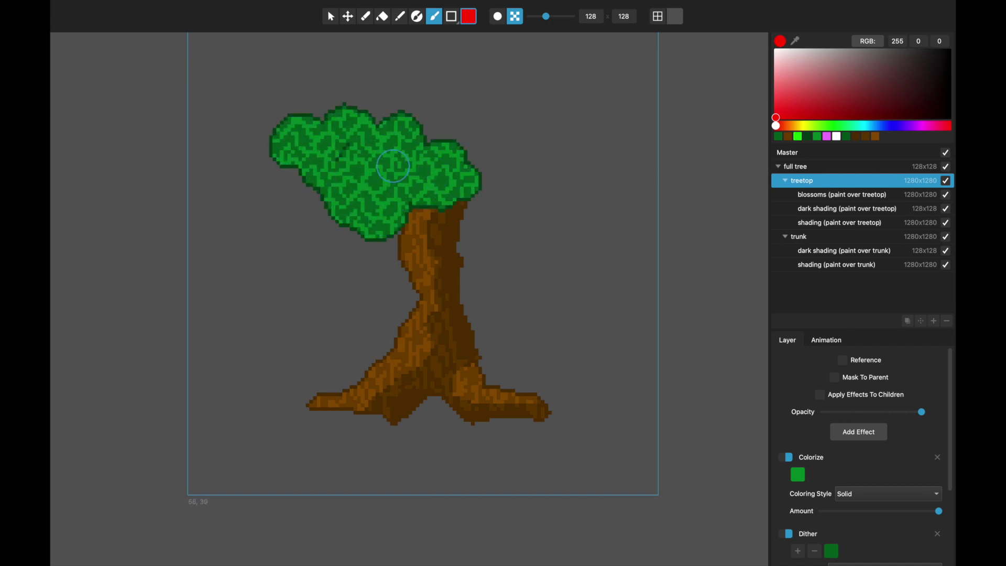
click(830, 223)
mouse_move(267, 182)
mouse_down()
mouse_move(282, 163)
mouse_move(301, 166)
mouse_move(344, 212)
mouse_move(372, 189)
mouse_move(396, 229)
mouse_move(375, 227)
mouse_move(414, 194)
mouse_move(475, 177)
mouse_up()
click(846, 212)
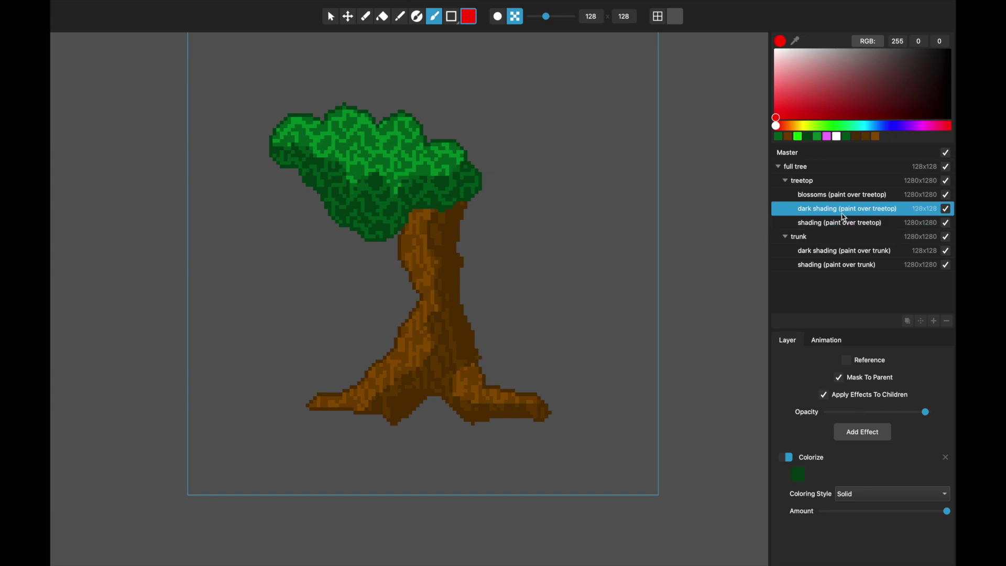
mouse_move(436, 201)
mouse_down()
mouse_move(390, 229)
mouse_move(369, 228)
mouse_move(346, 255)
mouse_move(334, 221)
mouse_move(302, 185)
mouse_move(372, 245)
mouse_move(417, 244)
mouse_up()
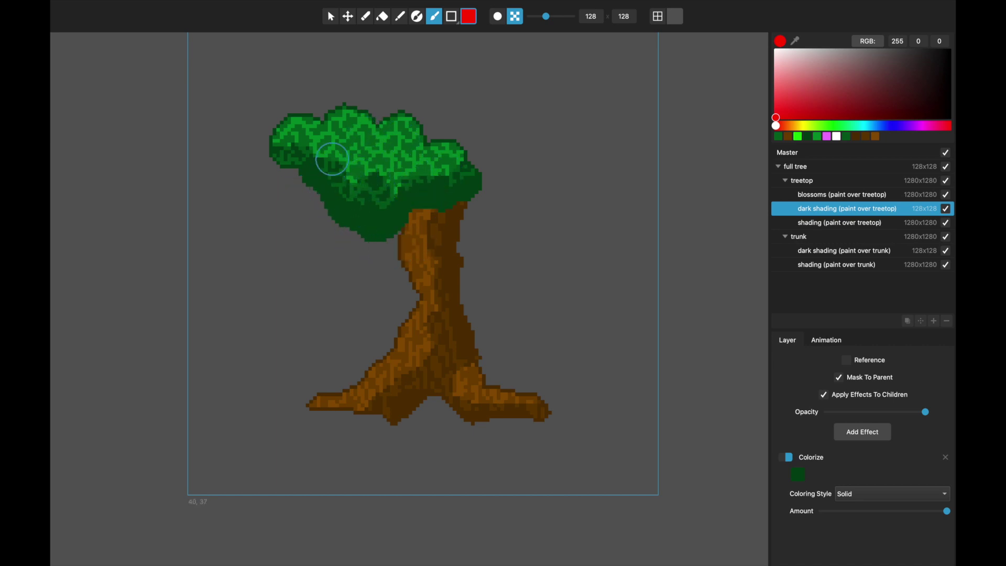
Enlarge the treetop group toward the upper right and shift it slightly left and up.
scroll(489, 194, down, 2)
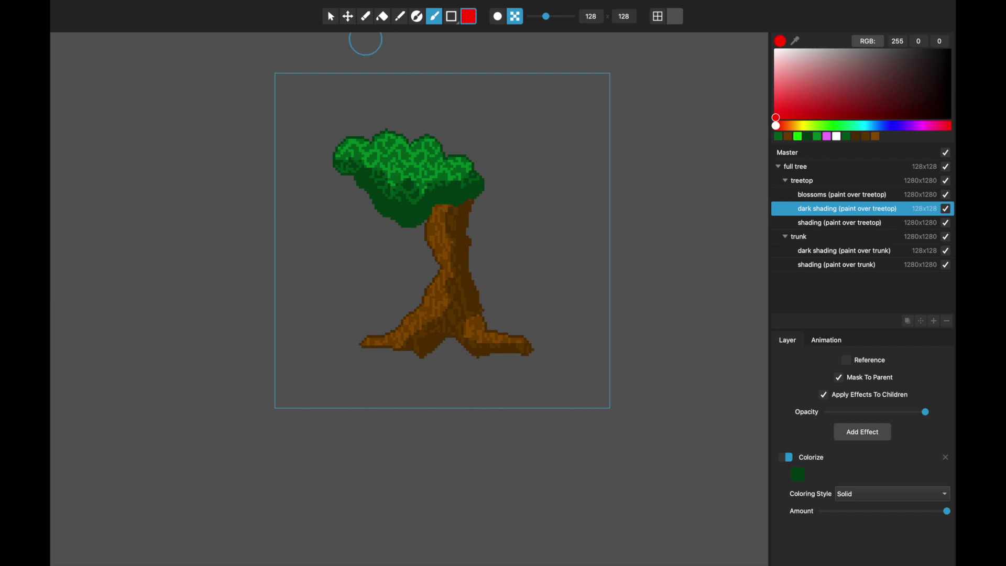
click(348, 18)
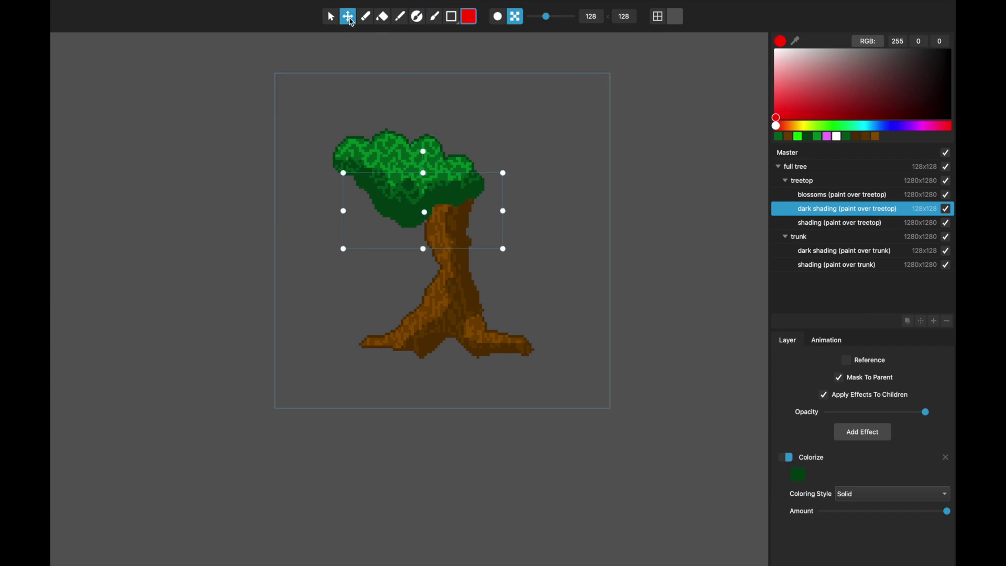
click(797, 182)
drag(404, 203, 353, 241)
drag(421, 199, 407, 198)
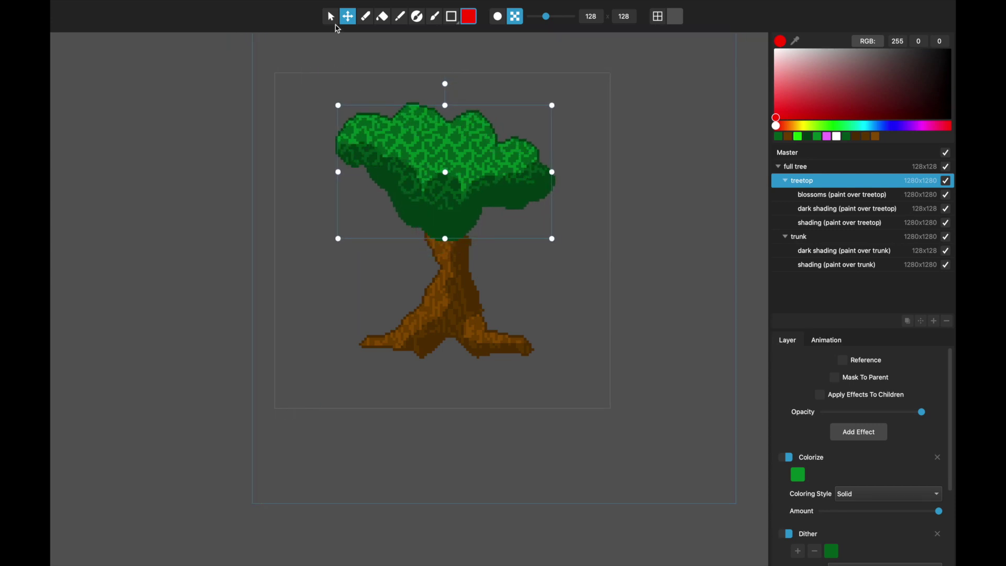
click(332, 18)
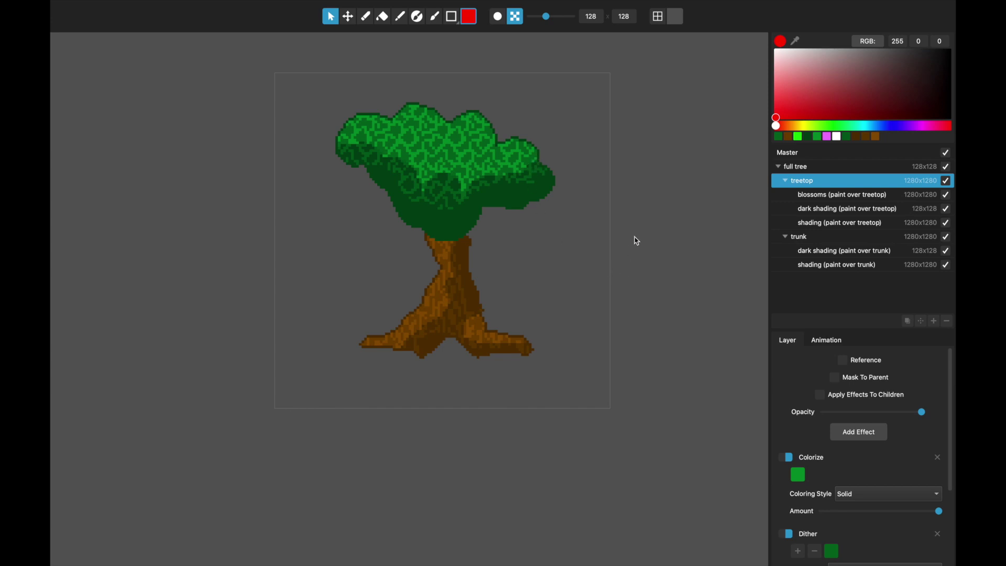
drag(637, 241, 633, 269)
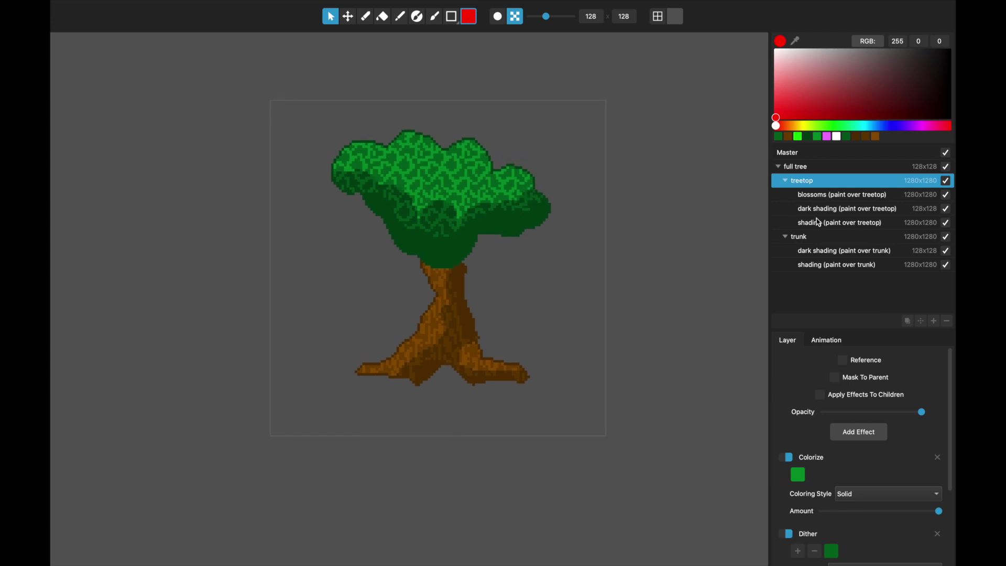
scroll(830, 483, down, 4)
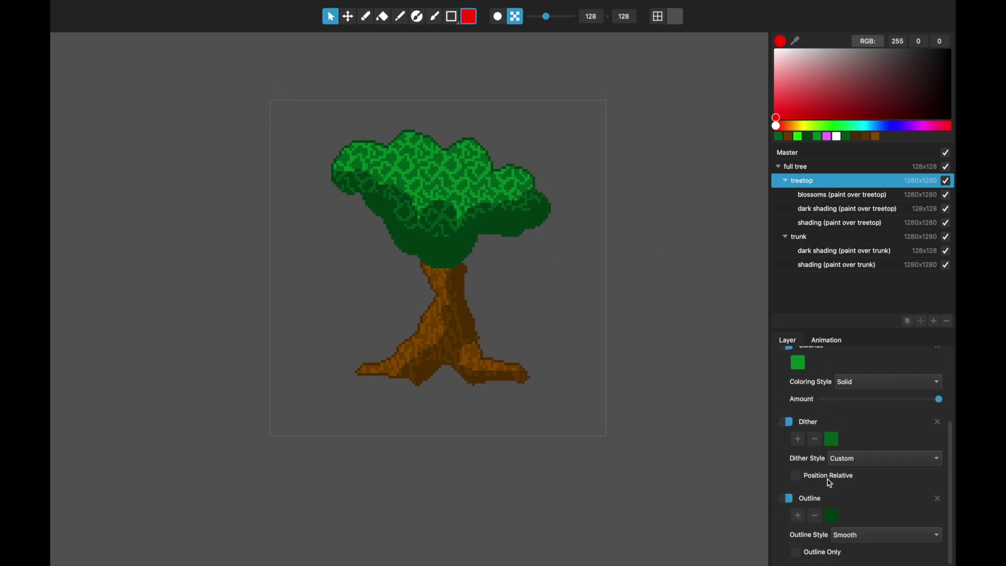
scroll(831, 483, up, 4)
scroll(830, 483, down, 4)
scroll(827, 475, up, 4)
scroll(820, 450, down, 2)
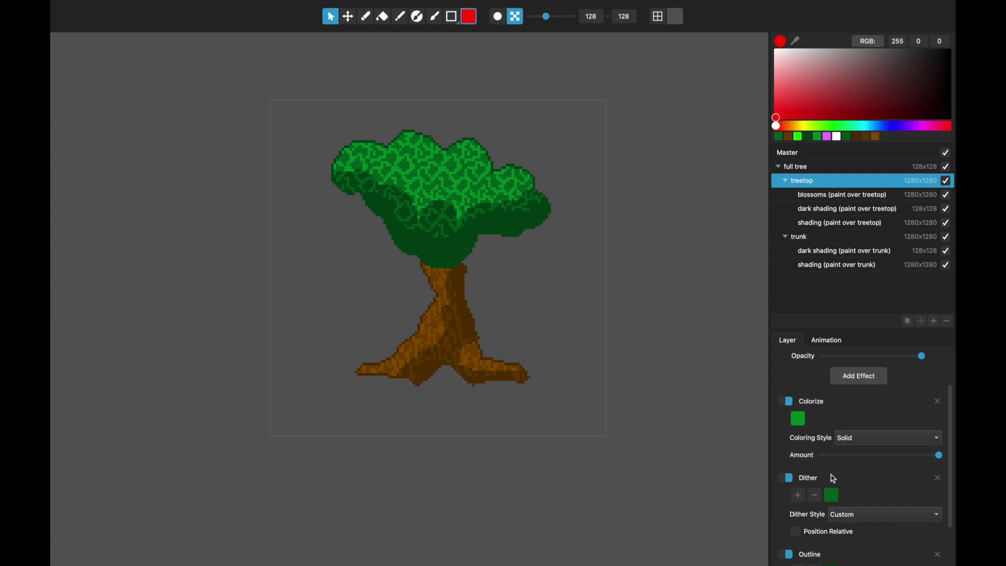
scroll(834, 480, down, 2)
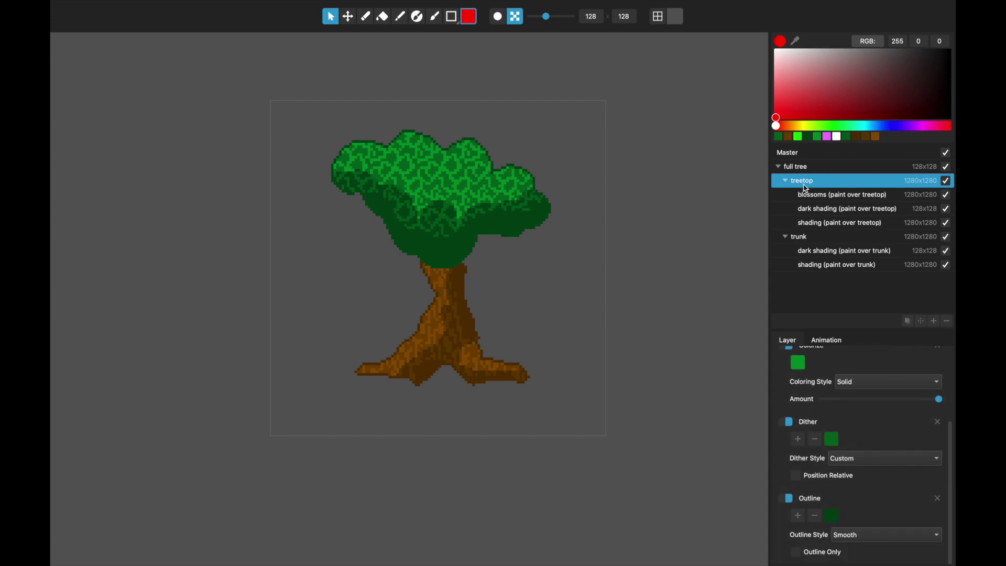
mouse_move(182, 4)
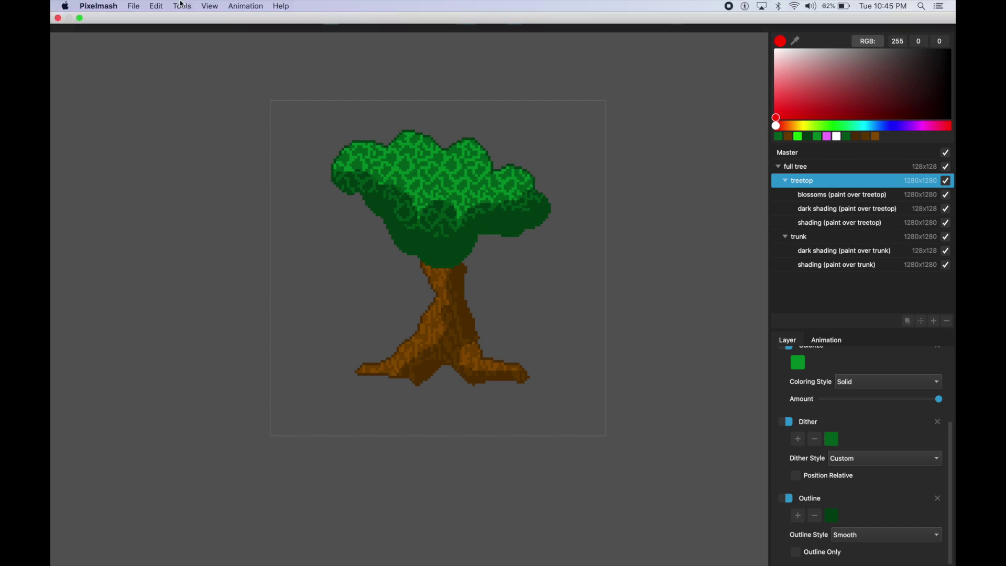
click(137, 6)
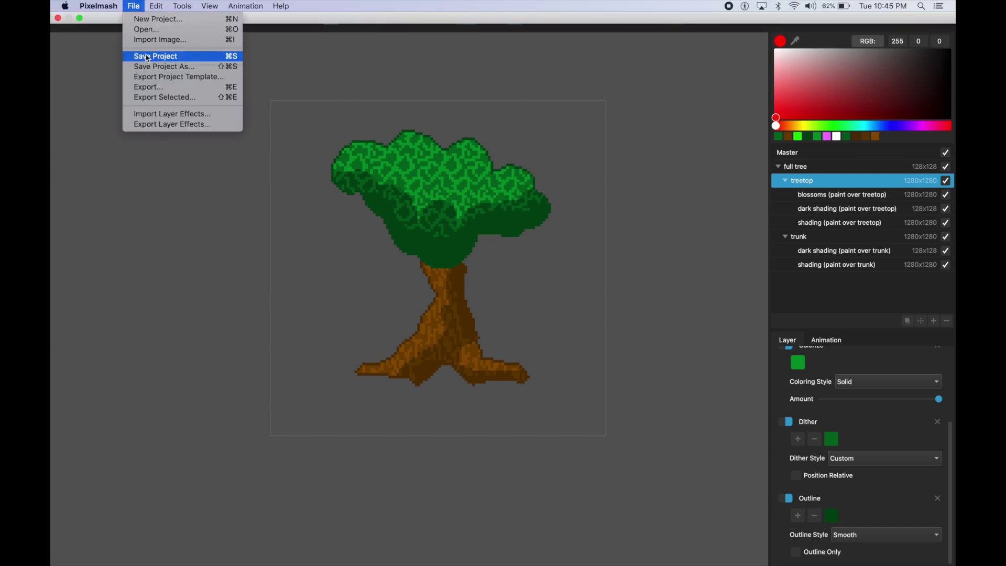
Export the treetop's layer effects as 'treetop layer effect' into the New Features Video Files folder.
click(168, 124)
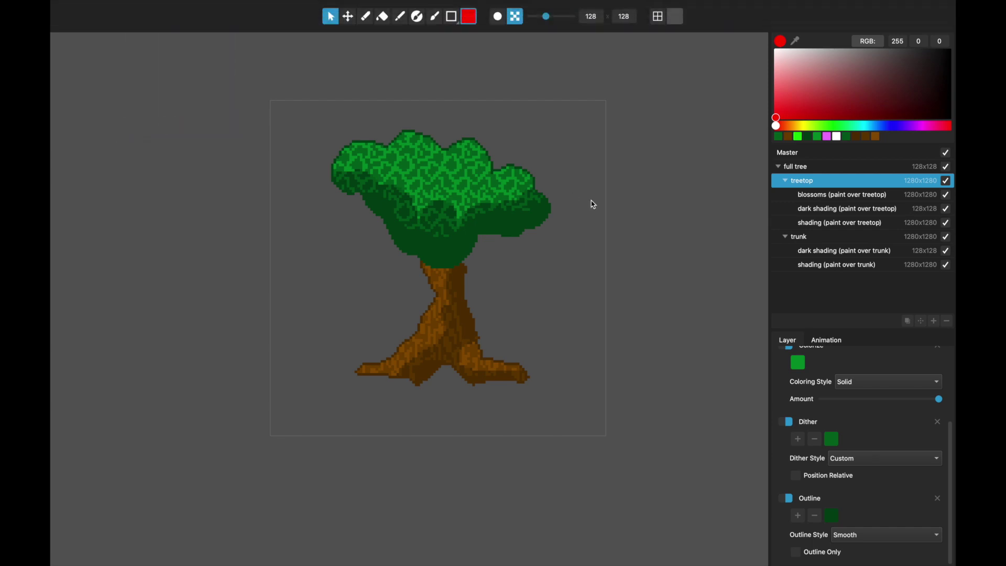
click(482, 145)
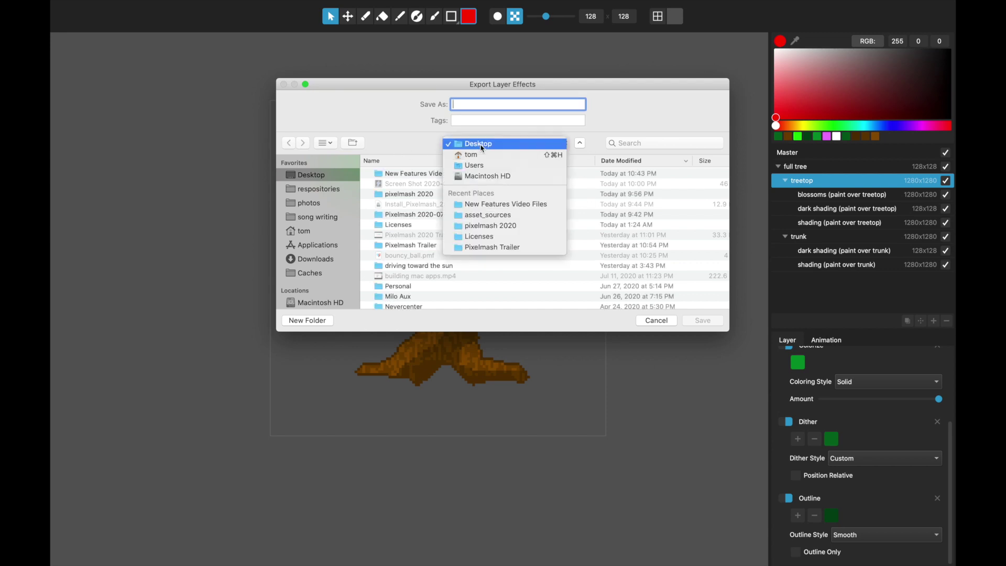
click(493, 204)
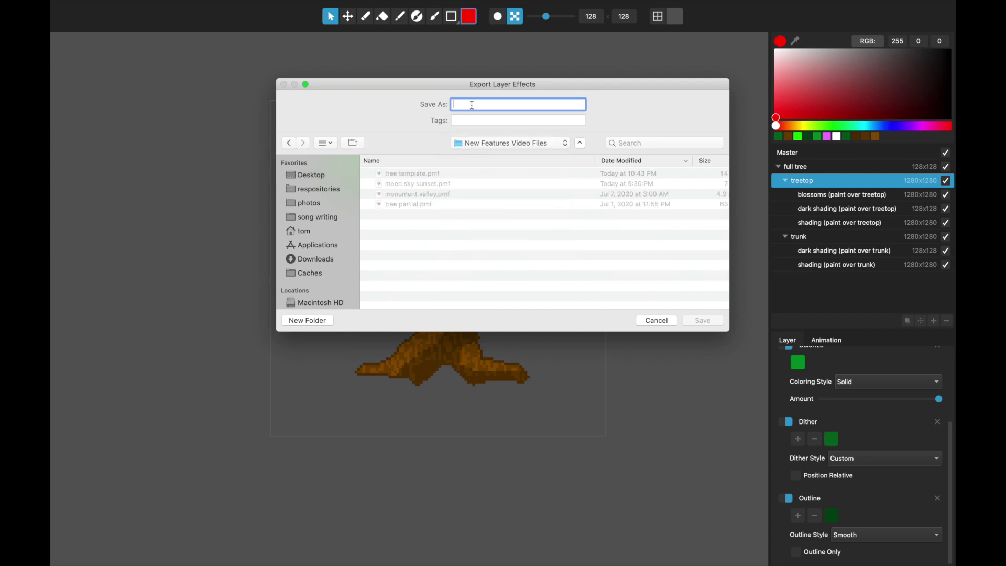
text(treetop layer effect)
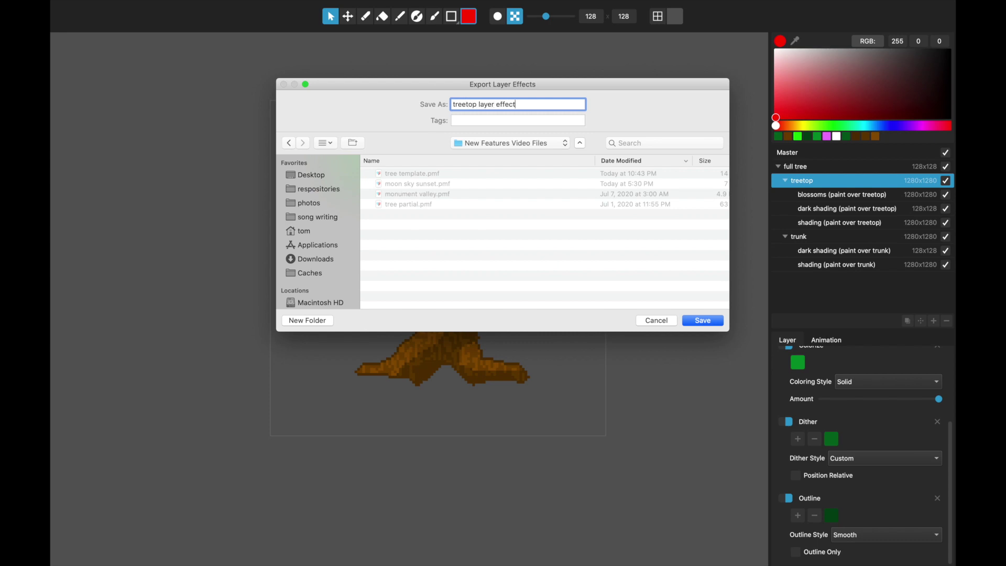
key(Return)
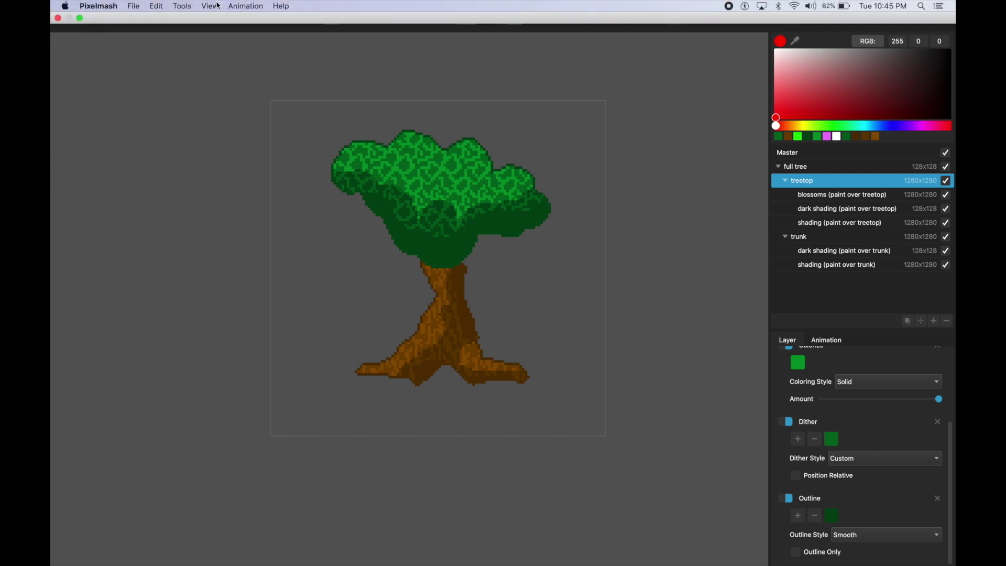
click(135, 6)
Create a new 64×64 project, discarding the unsaved tree changes.
click(140, 20)
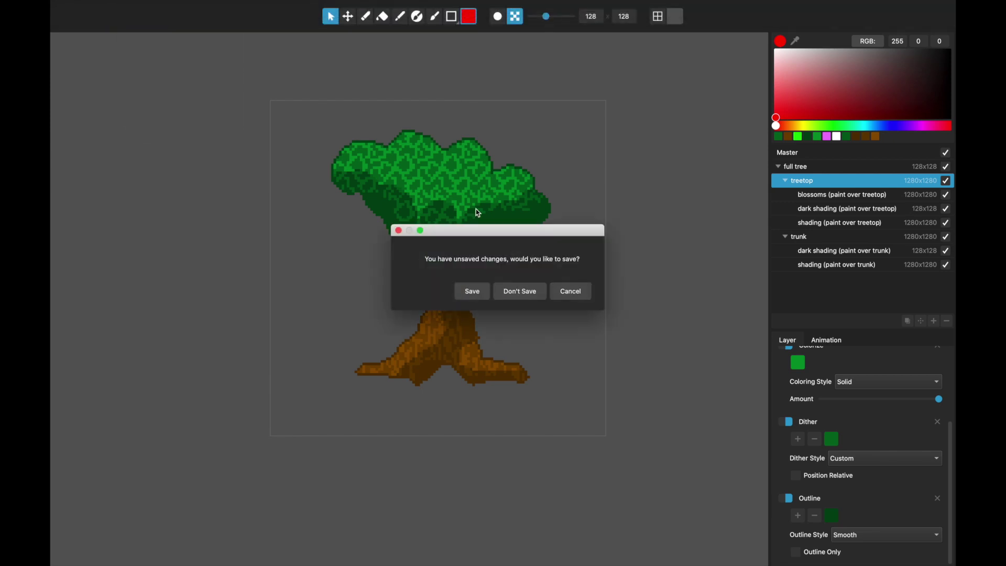
click(527, 290)
click(537, 274)
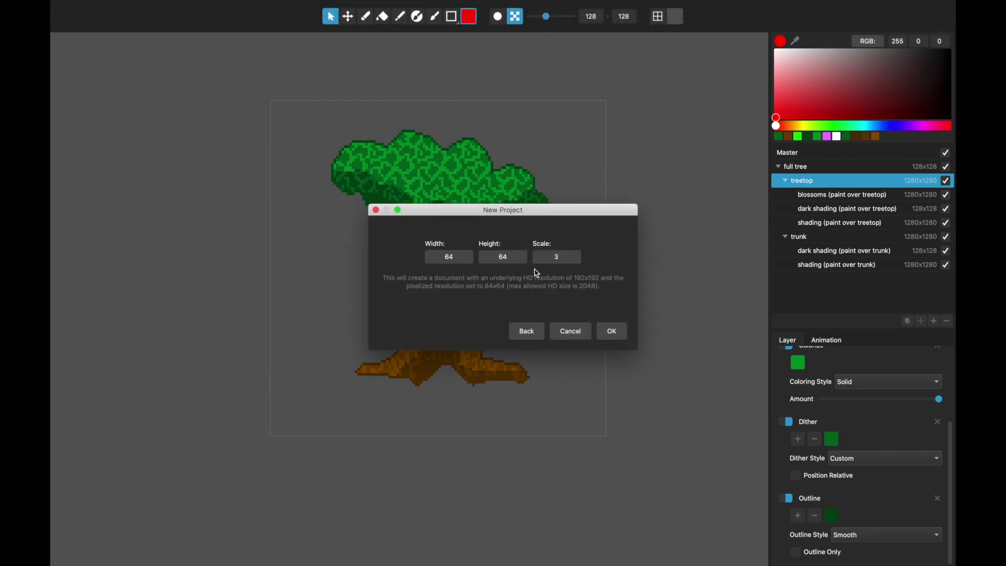
click(615, 335)
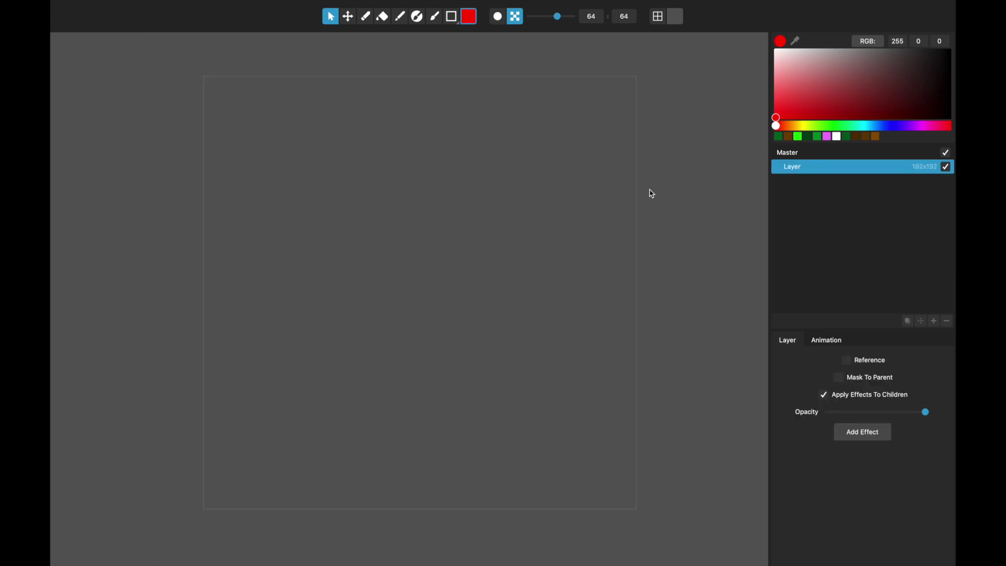
Paint a red blob near the centre of the canvas with the brush.
mouse_move(163, 10)
click(435, 17)
mouse_move(356, 164)
mouse_down()
mouse_move(373, 245)
mouse_move(437, 301)
mouse_move(394, 204)
mouse_move(429, 197)
mouse_move(395, 266)
mouse_move(432, 256)
mouse_move(478, 265)
mouse_move(470, 292)
mouse_up()
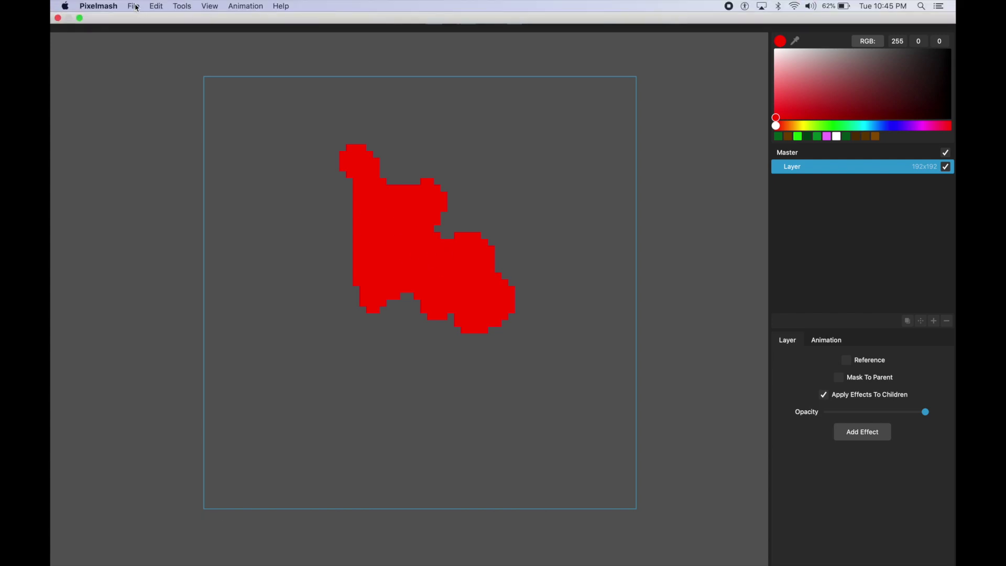
click(136, 7)
click(160, 115)
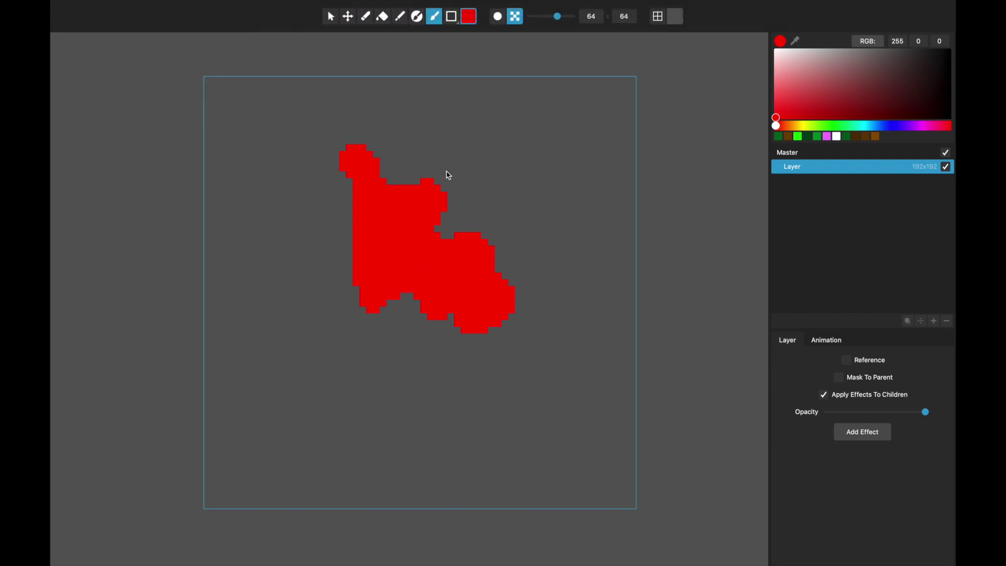
Import 'treetop layer effect.pmfx' from the New Features Video Files folder onto the blob.
click(501, 92)
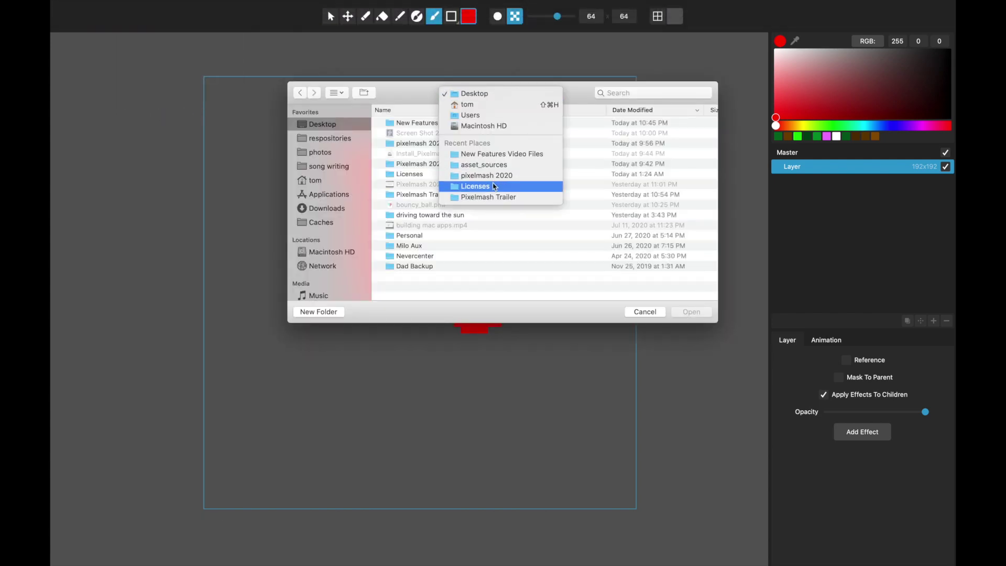
click(498, 154)
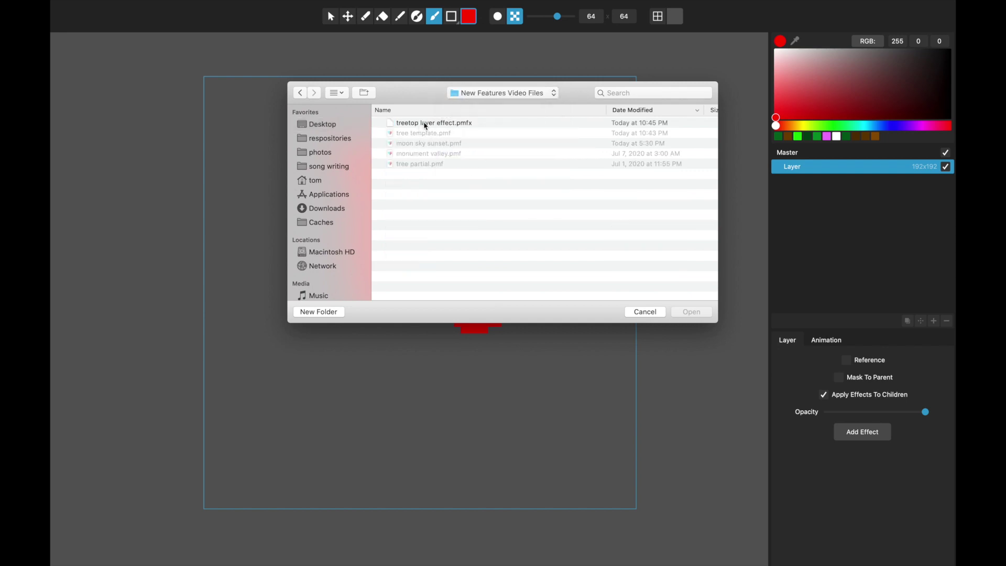
double_click(425, 124)
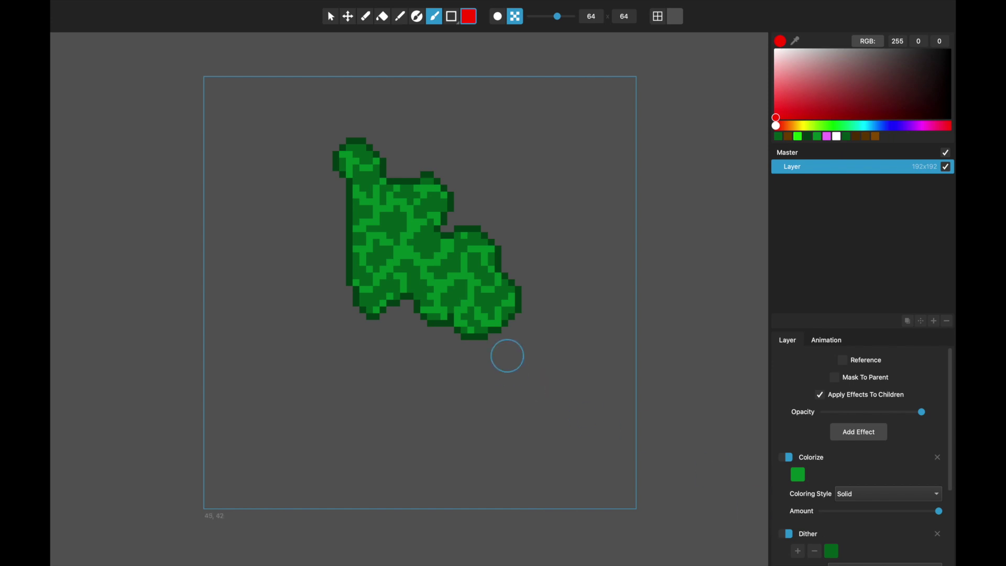
Extend the blob's shape toward the lower right, then return to the Select tool.
mouse_move(488, 302)
mouse_down()
mouse_move(524, 279)
mouse_move(495, 247)
mouse_move(399, 222)
mouse_move(341, 223)
mouse_move(333, 248)
mouse_move(350, 277)
mouse_move(397, 307)
mouse_move(445, 322)
mouse_move(474, 318)
mouse_move(470, 239)
mouse_move(429, 207)
mouse_move(368, 187)
mouse_move(335, 203)
mouse_move(332, 215)
mouse_move(351, 227)
mouse_up()
scroll(352, 227, down, 1)
scroll(352, 227, down, 2)
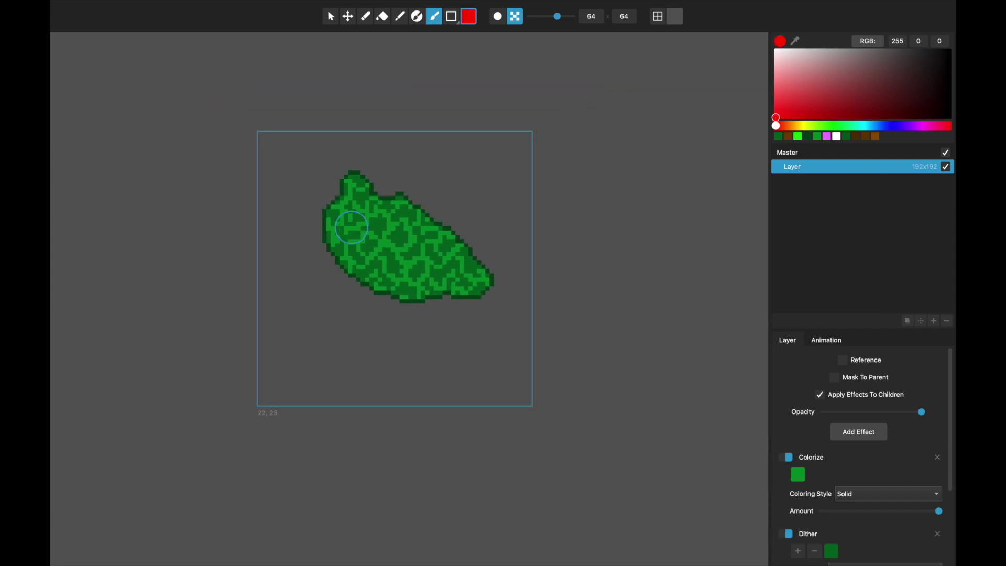
click(331, 17)
drag(628, 138, 636, 153)
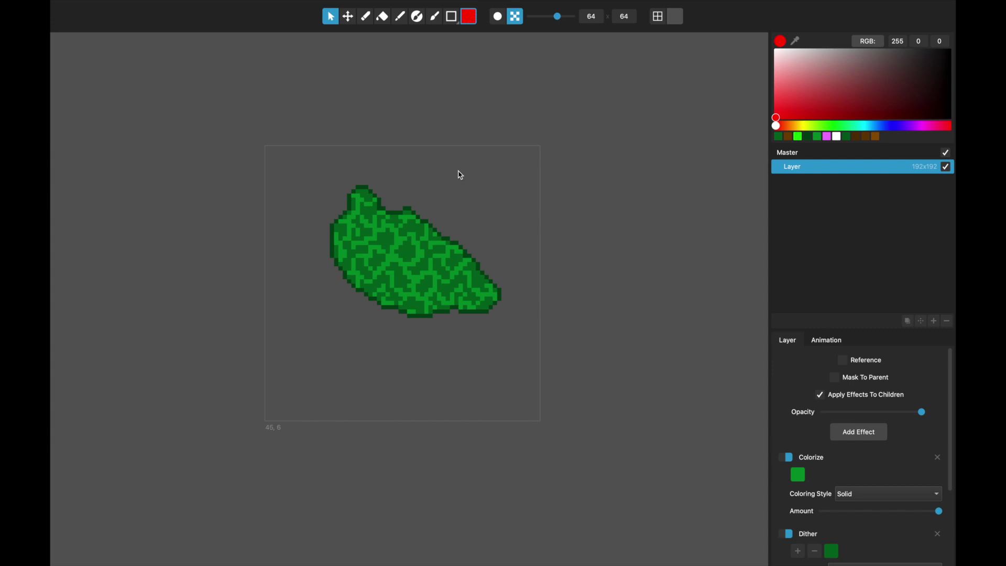
drag(562, 218, 577, 231)
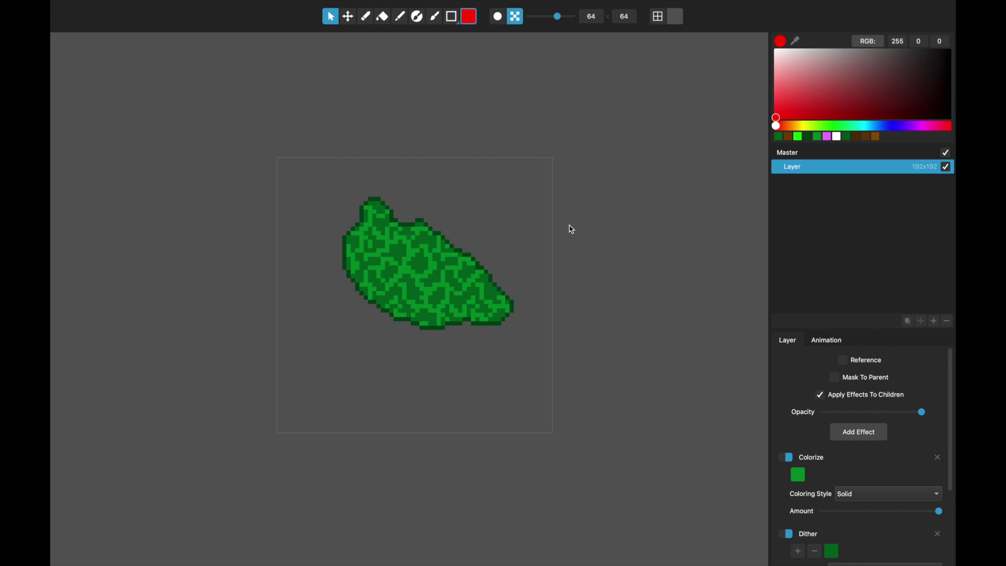
click(282, 6)
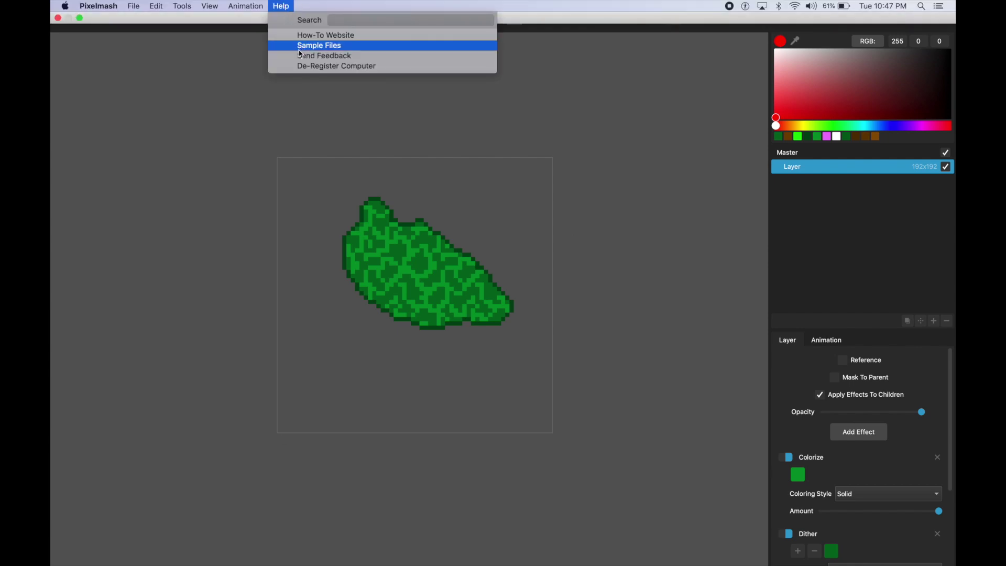
click(214, 71)
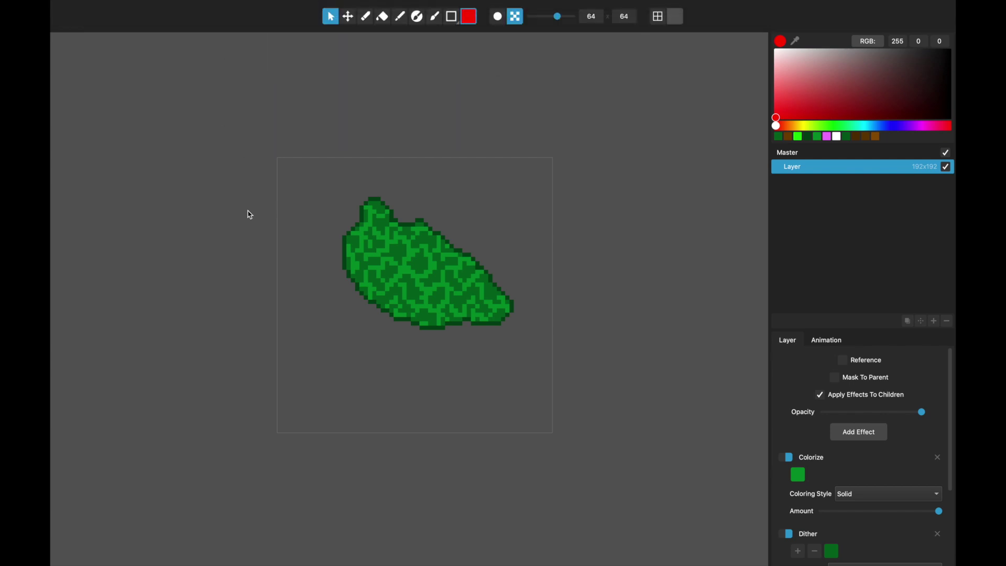
drag(250, 214, 262, 212)
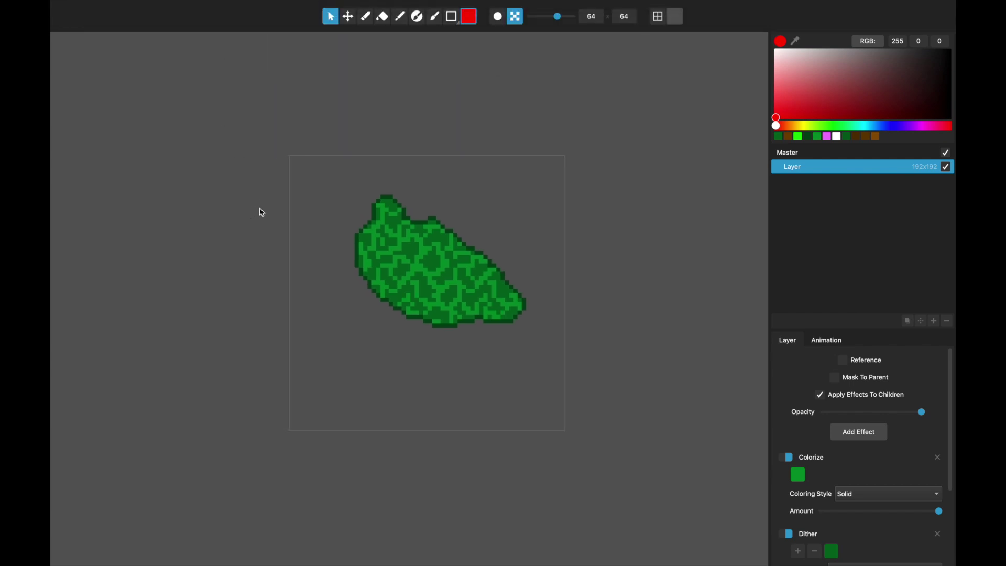